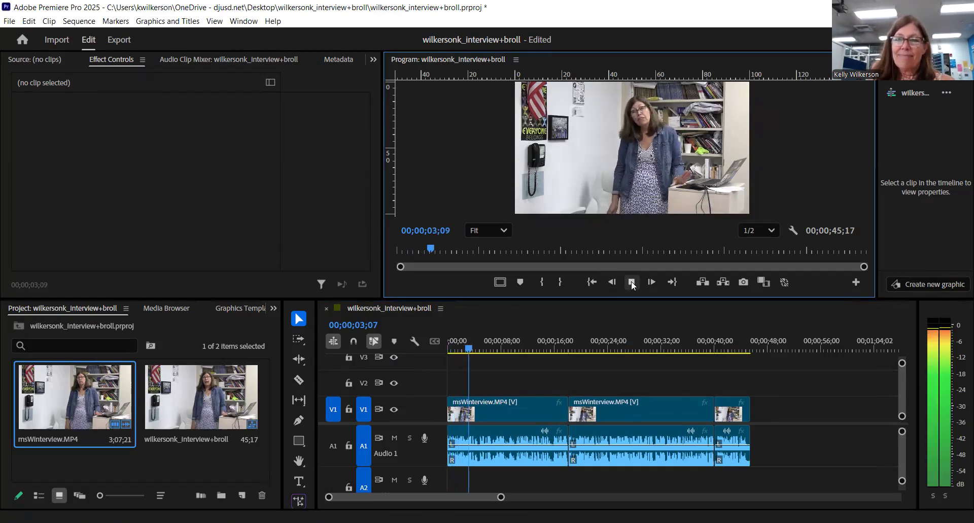
Stop playback and import MVI_0017.MP4, MVI_0022.MP4, MVI_0023.MP4 and MVI_0026.MP4 from the broll folder.
{"action": "left_click", "coordinate": [631, 281]}
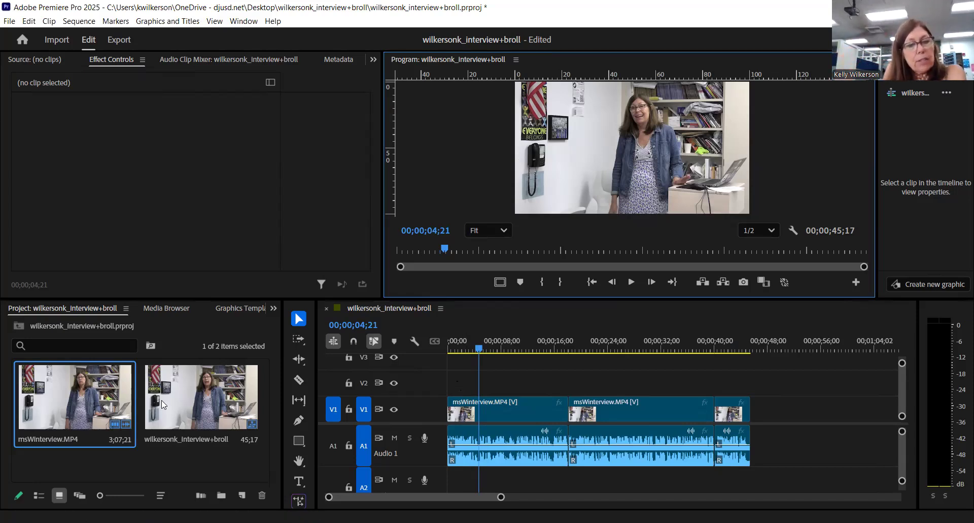
{"action": "left_click", "coordinate": [10, 21]}
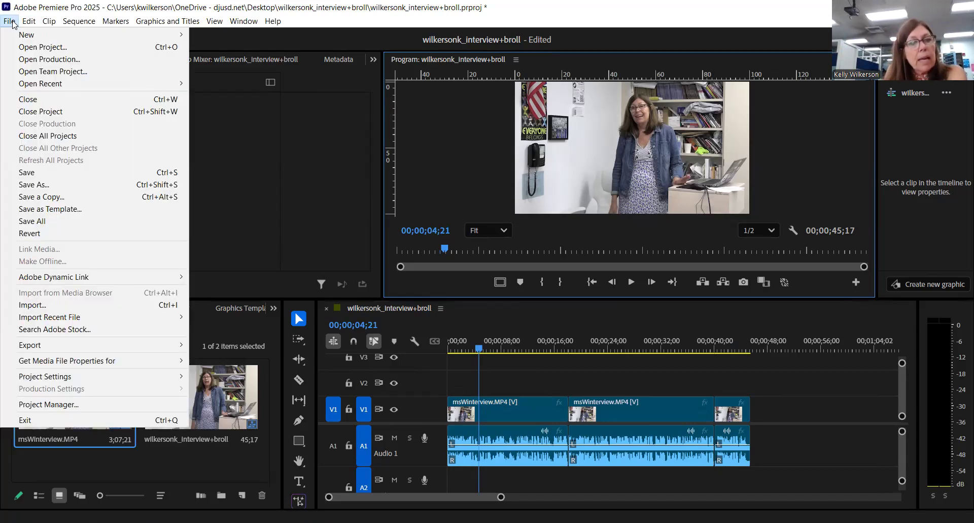
{"action": "left_click", "coordinate": [66, 307]}
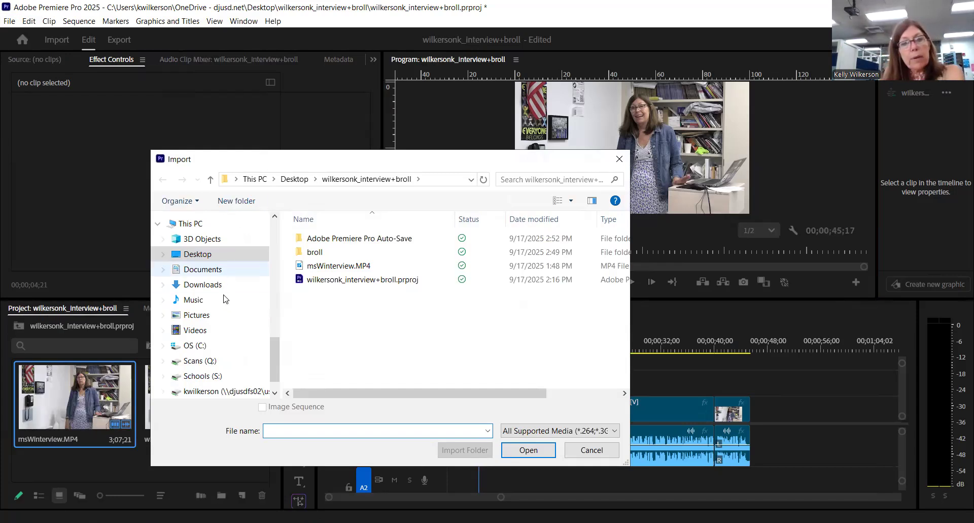
{"action": "left_click", "coordinate": [322, 255]}
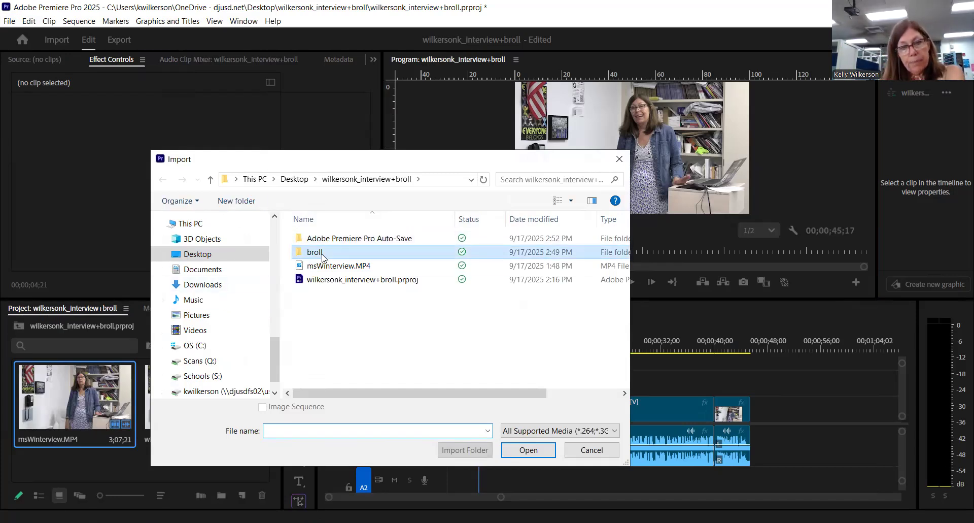
{"action": "double_click", "coordinate": [322, 256]}
{"action": "left_click", "coordinate": [328, 262]}
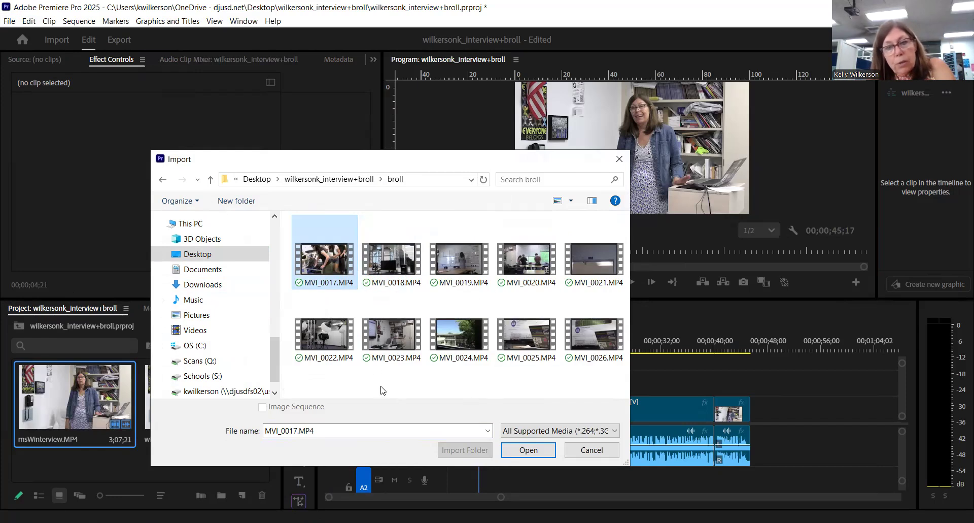
{"action": "left_click", "coordinate": [332, 347], "text": "ctrl"}
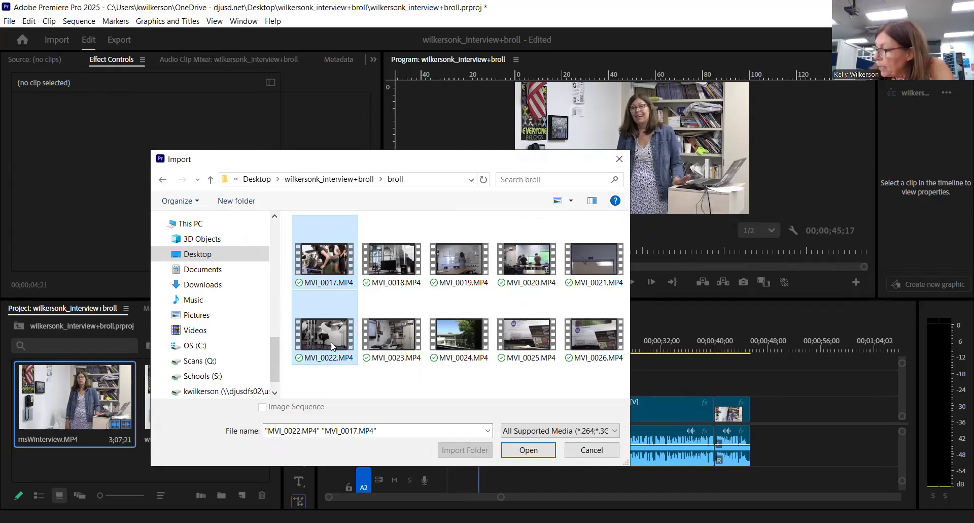
{"action": "left_click", "coordinate": [383, 345], "text": "ctrl"}
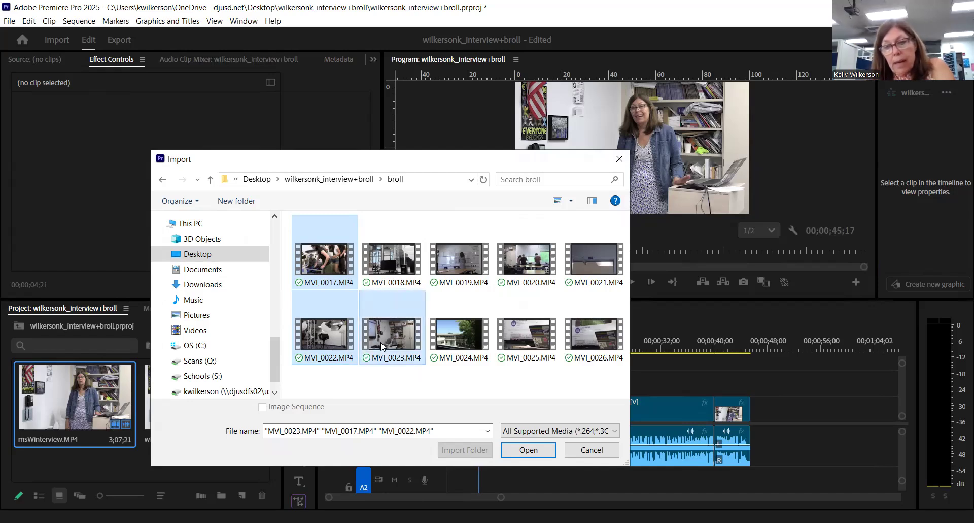
{"action": "left_click", "coordinate": [583, 333], "text": "ctrl"}
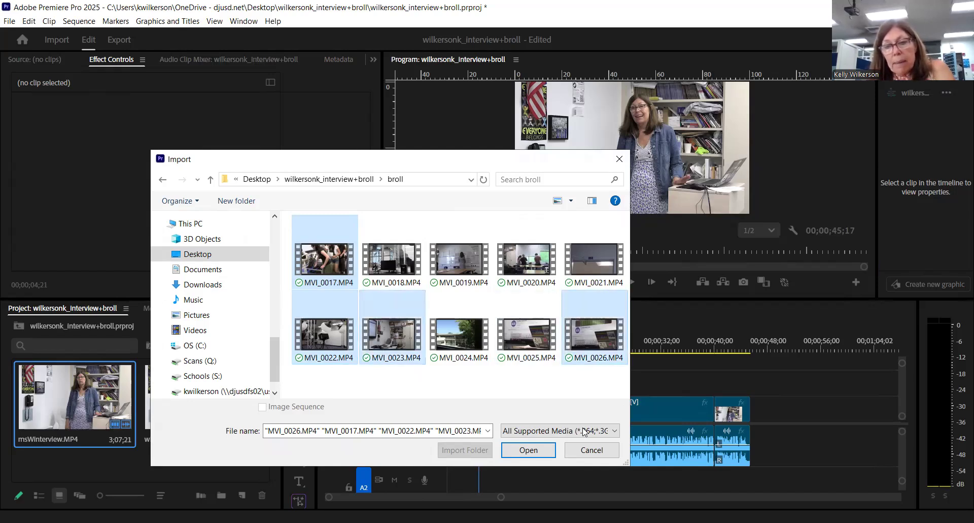
{"action": "left_click", "coordinate": [528, 450]}
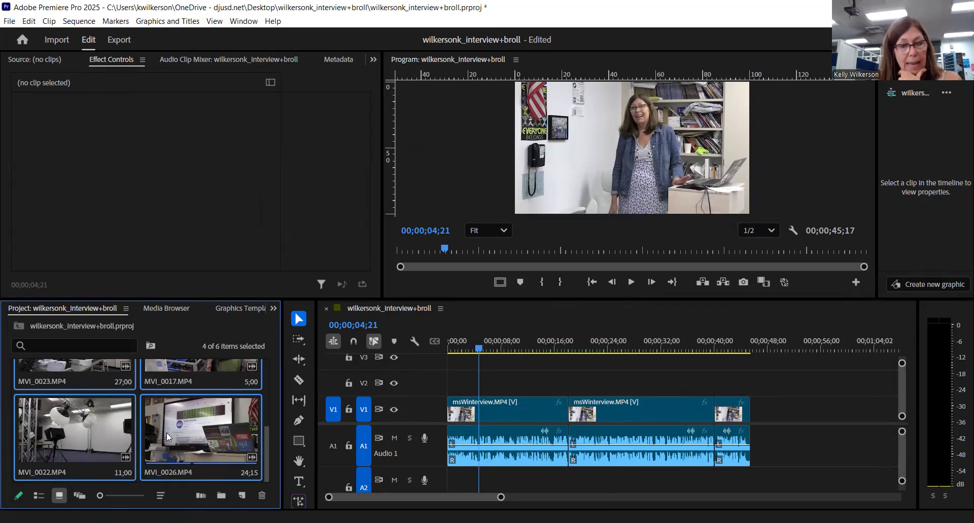
Place MVI_0023.MP4 on V2 at the playhead (00;00;04;21) and turn on timeline snapping to align its start there.
{"action": "left_click", "coordinate": [93, 447]}
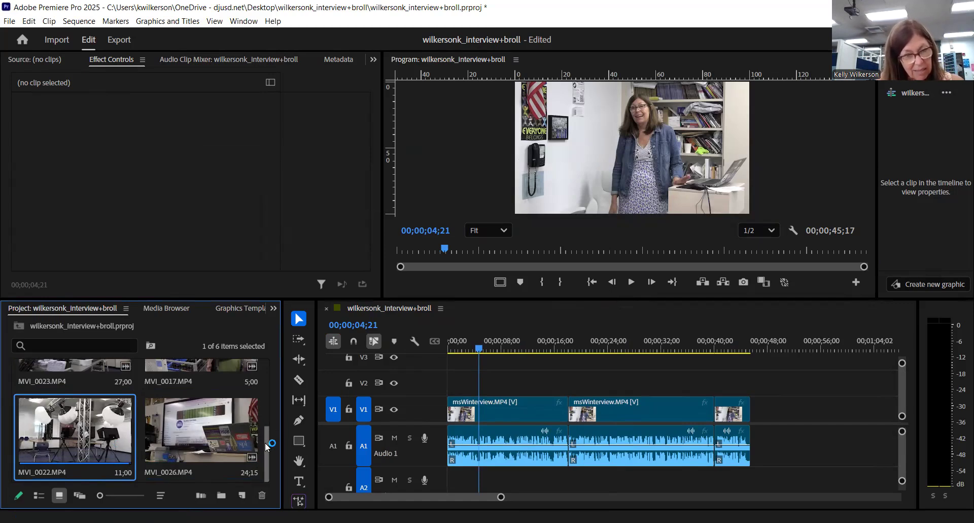
{"action": "left_click", "coordinate": [97, 370]}
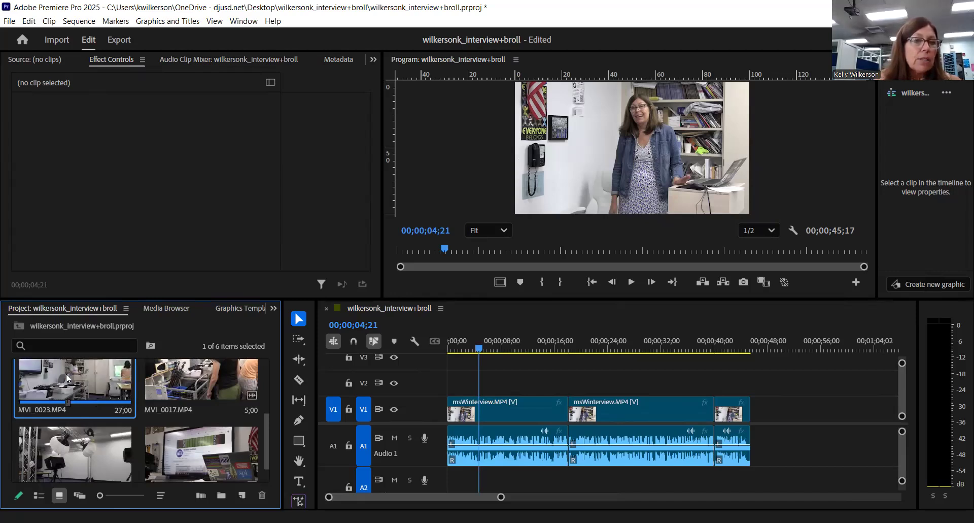
{"action": "left_click_drag", "start_coordinate": [404, 375], "coordinate": [482, 388]}
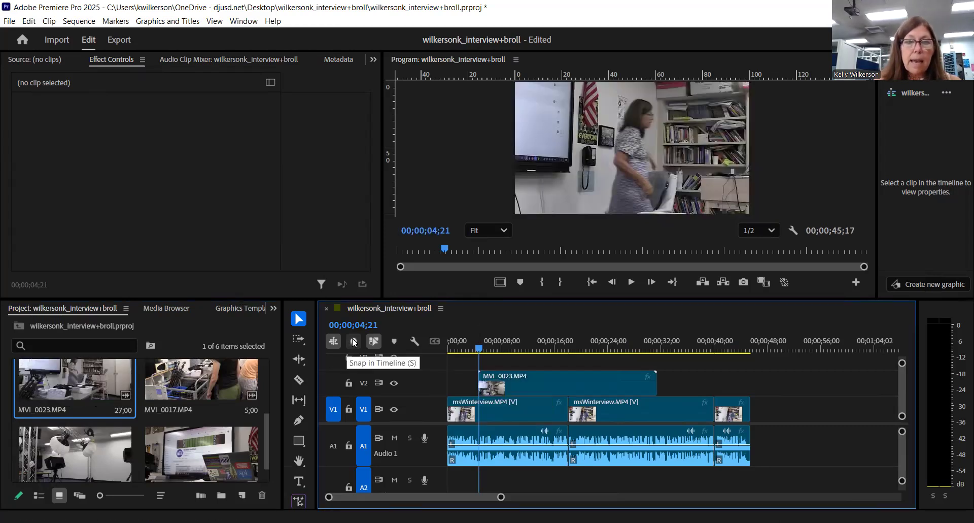
{"action": "left_click", "coordinate": [353, 342]}
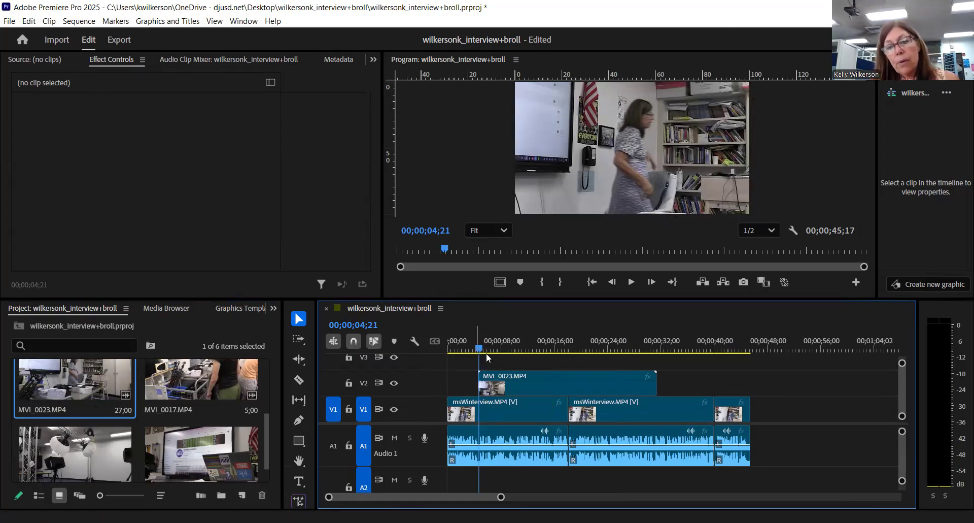
{"action": "left_click", "coordinate": [514, 380]}
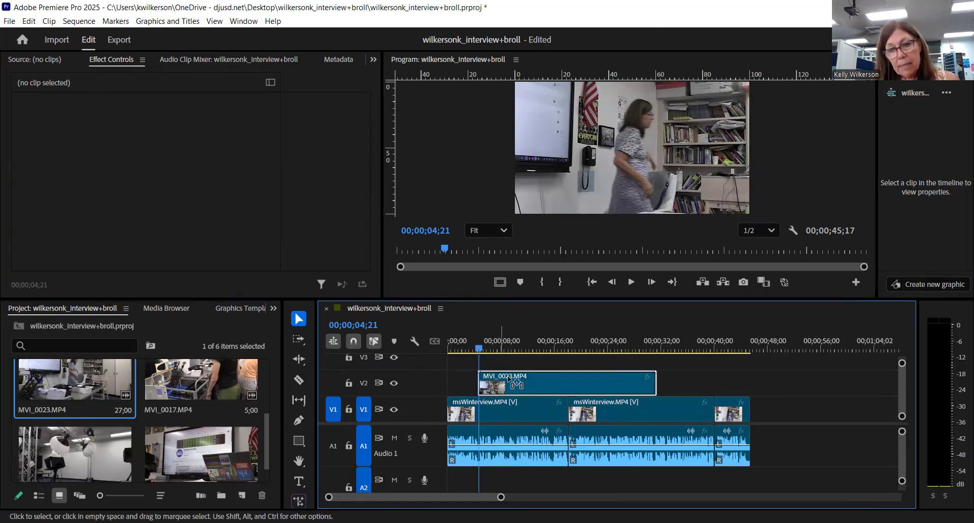
{"action": "left_click_drag", "start_coordinate": [497, 377], "coordinate": [495, 380]}
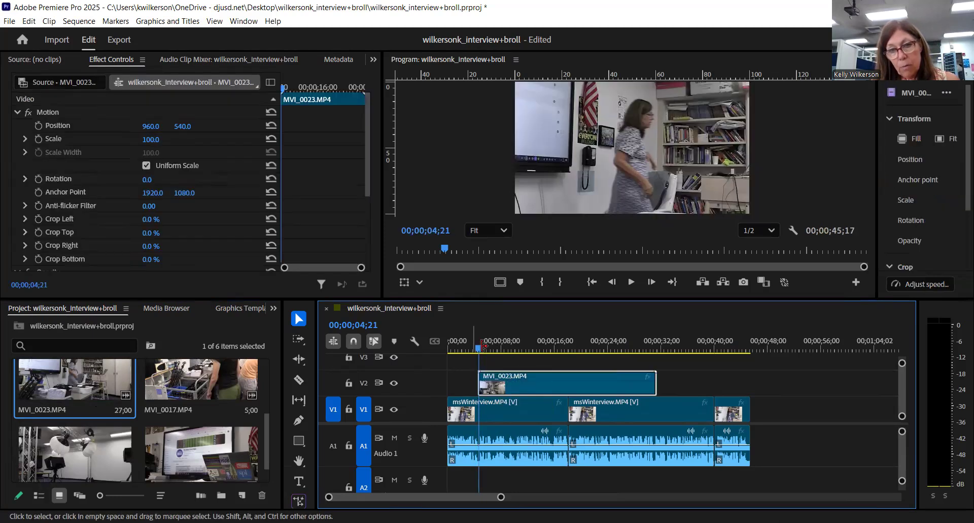
Play the sequence to 00;00;10;07 and trim the end of the MVI_0023 clip back to the playhead.
{"action": "left_click", "coordinate": [632, 282]}
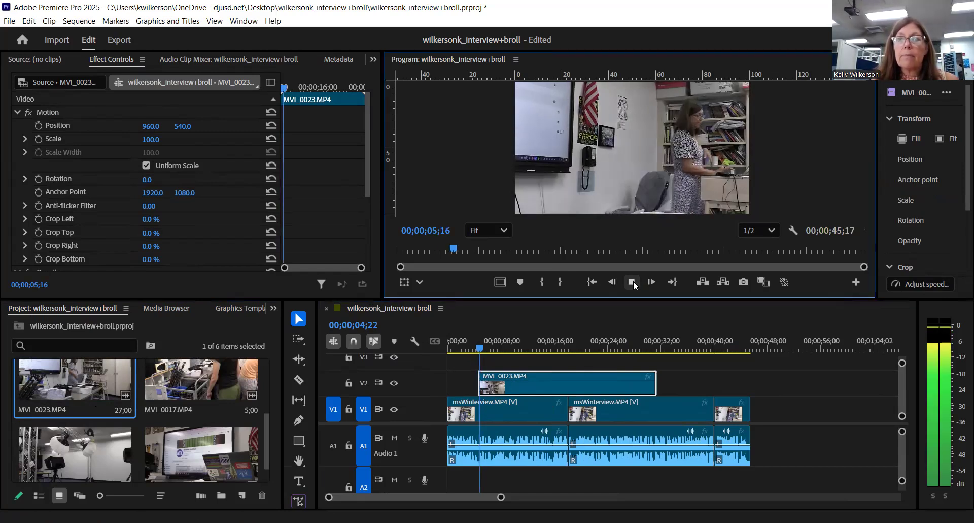
{"action": "left_click", "coordinate": [633, 281]}
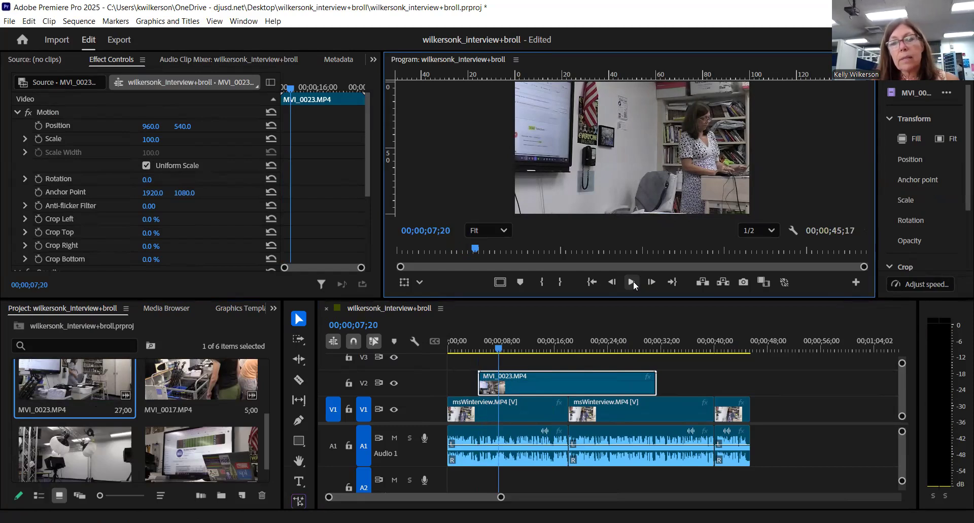
{"action": "left_click", "coordinate": [633, 281]}
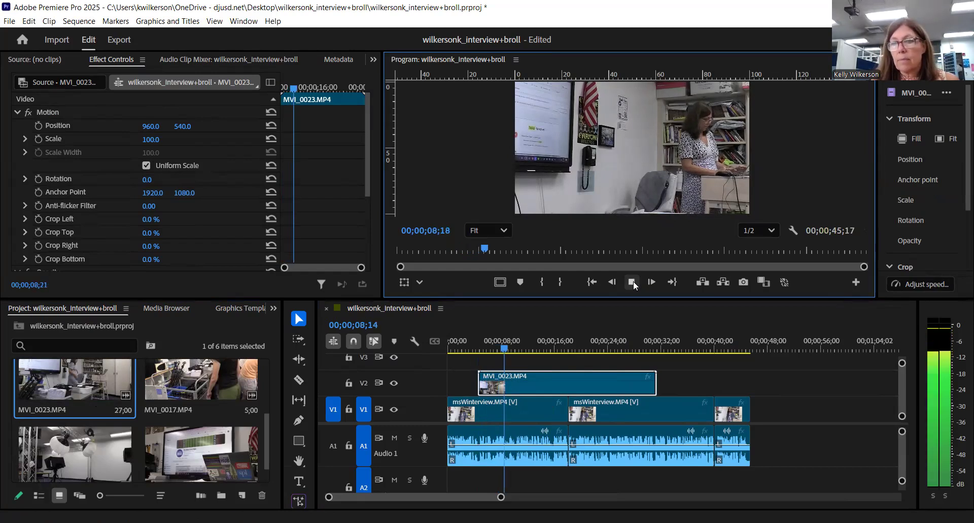
{"action": "left_click", "coordinate": [634, 281]}
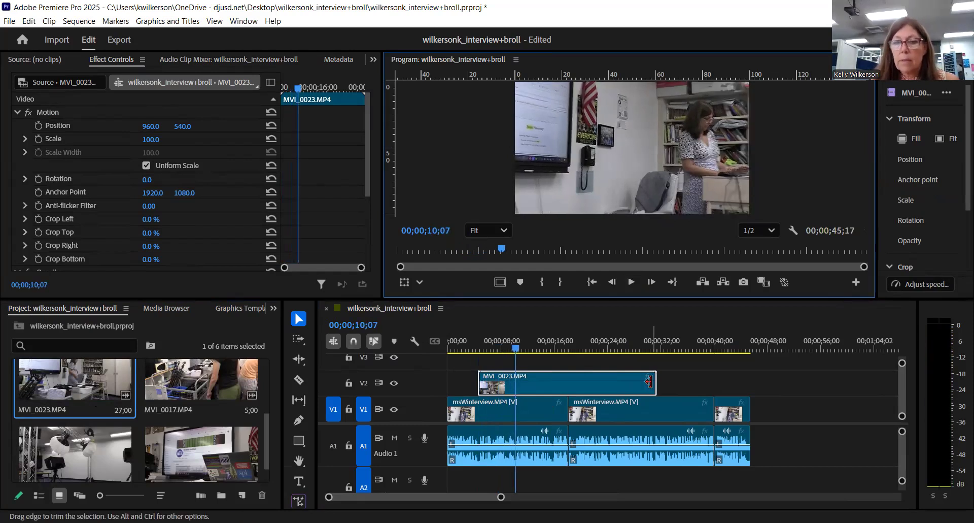
{"action": "left_click_drag", "start_coordinate": [653, 382], "coordinate": [520, 382]}
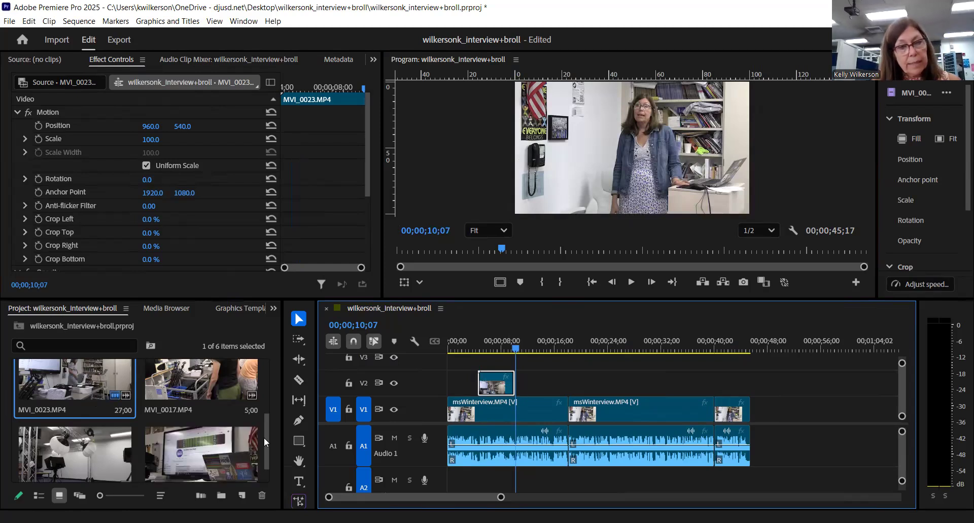
Place MVI_0026.MP4 on V2 directly after the MVI_0023 clip, starting at 00;00;10;07.
{"action": "scroll", "coordinate": [266, 424], "scroll_direction": "down", "scroll_amount": 1}
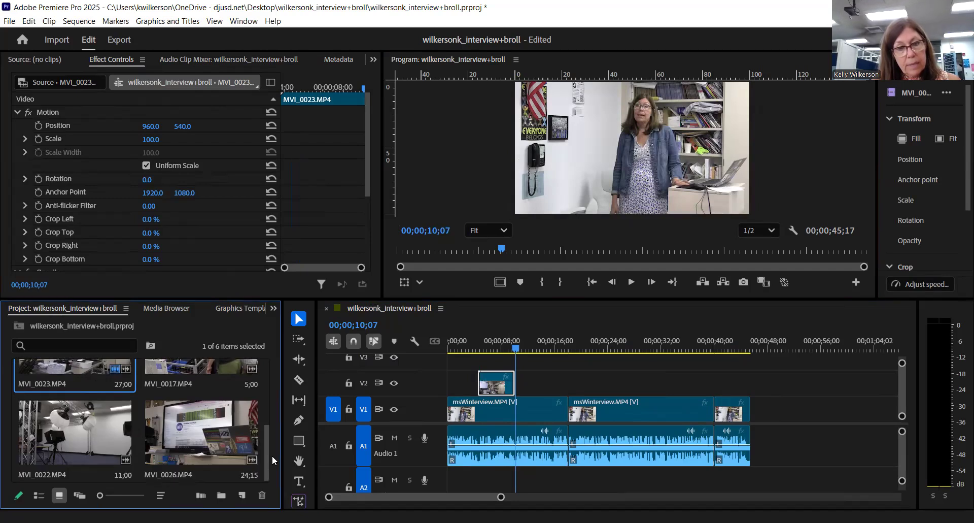
{"action": "left_click", "coordinate": [233, 416]}
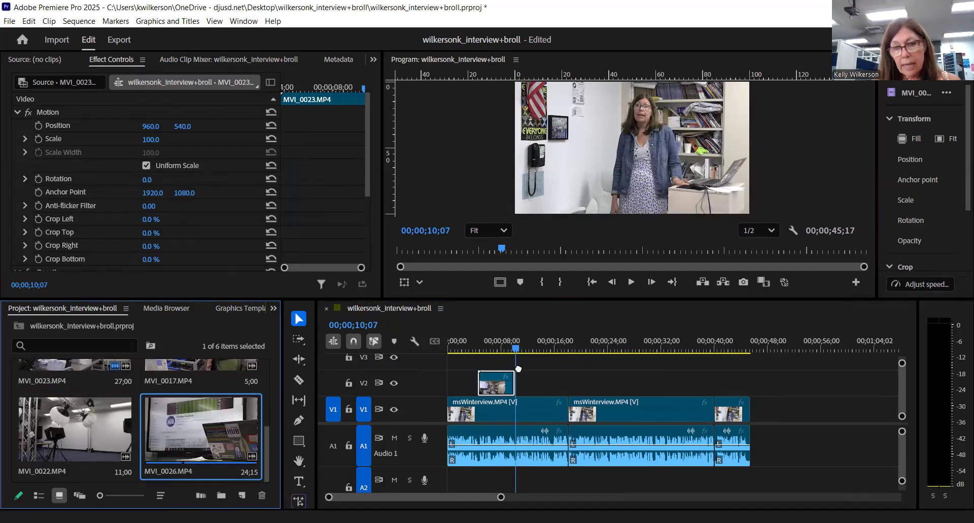
{"action": "left_click_drag", "start_coordinate": [531, 384], "coordinate": [519, 388]}
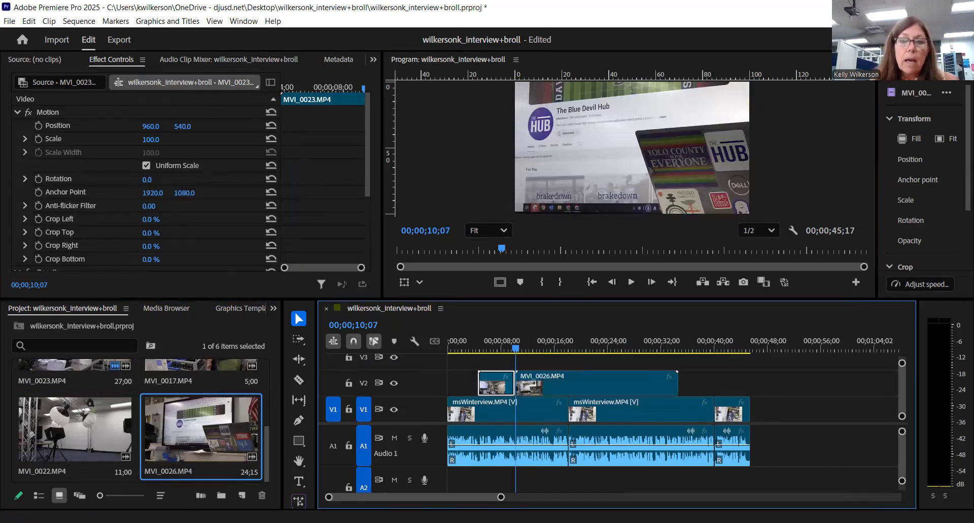
Trim the start of the MVI_0026 clip to 00;00;20;16 and slide the clip back against the end of MVI_0023.
{"action": "left_click", "coordinate": [631, 282]}
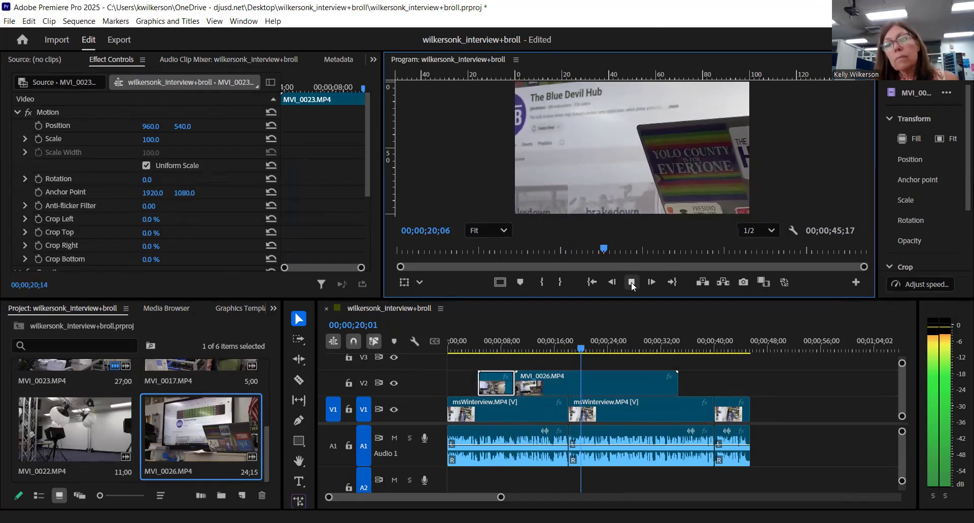
{"action": "left_click", "coordinate": [631, 281]}
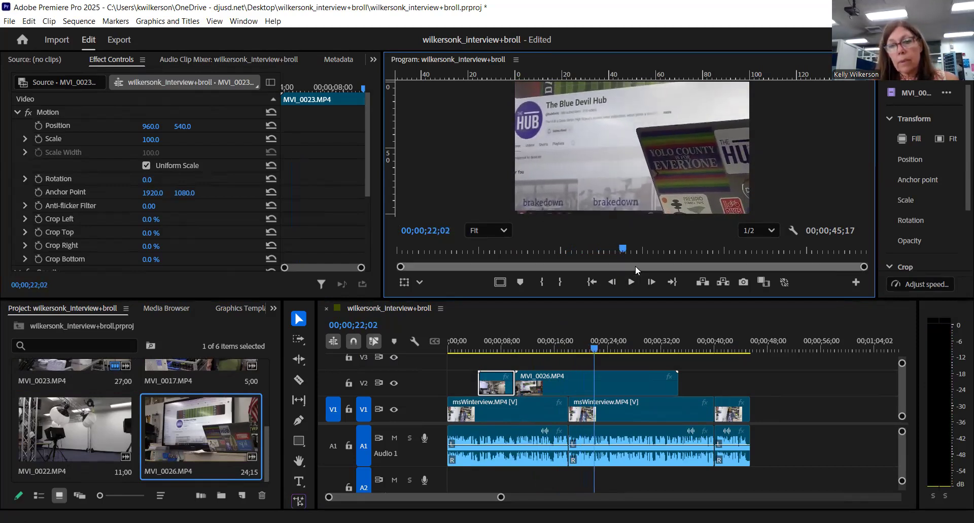
{"action": "mouse_move", "coordinate": [595, 351]}
{"action": "left_mouse_down"}
{"action": "mouse_move", "coordinate": [572, 352]}
{"action": "mouse_move", "coordinate": [584, 354]}
{"action": "left_mouse_up"}
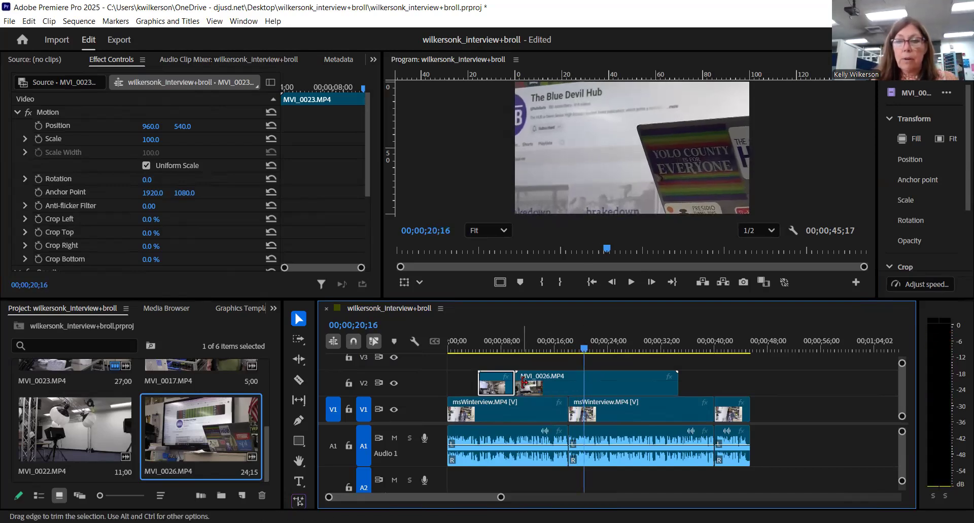
{"action": "left_click_drag", "start_coordinate": [521, 382], "coordinate": [556, 386]}
{"action": "left_click", "coordinate": [625, 385]}
{"action": "left_click_drag", "start_coordinate": [585, 348], "coordinate": [499, 366]}
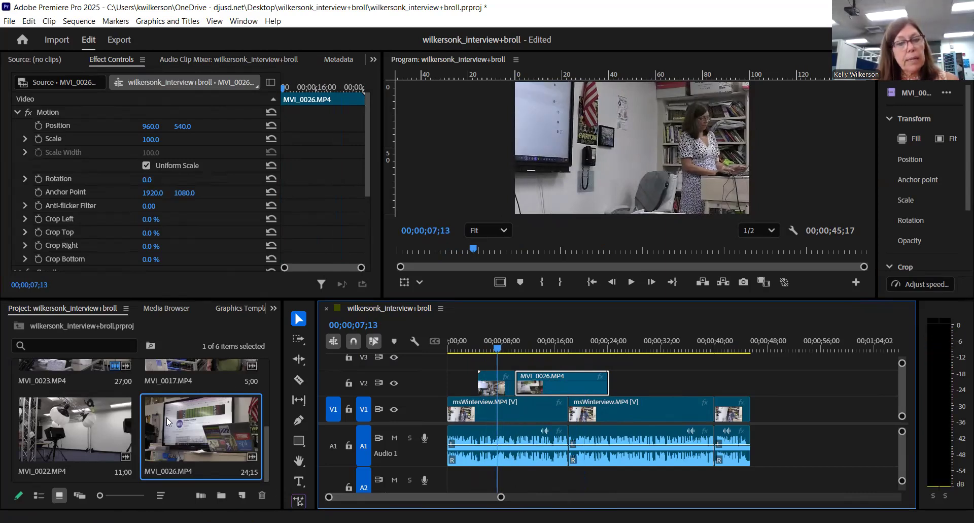
Import MVI_0021.MP4 from the broll folder into the project.
{"action": "left_click", "coordinate": [851, 418]}
{"action": "left_click", "coordinate": [9, 24]}
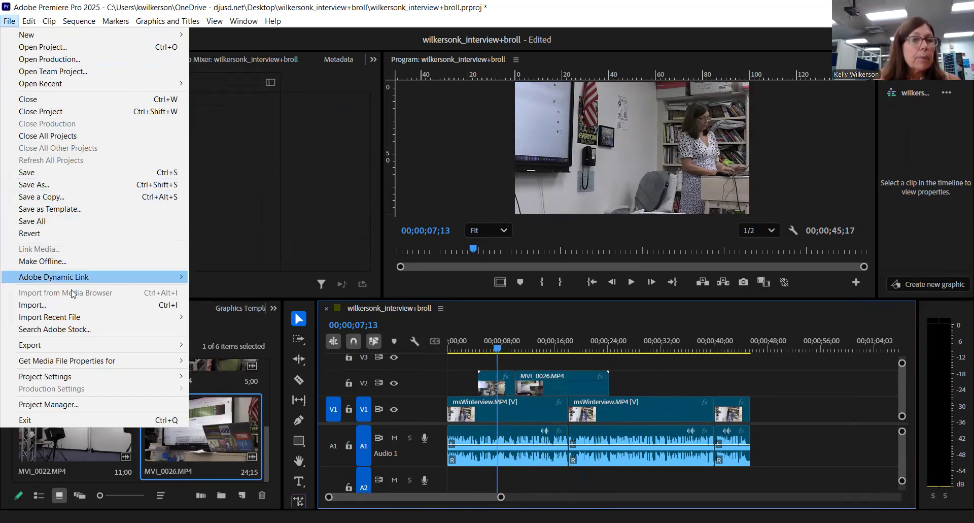
{"action": "left_click", "coordinate": [66, 305]}
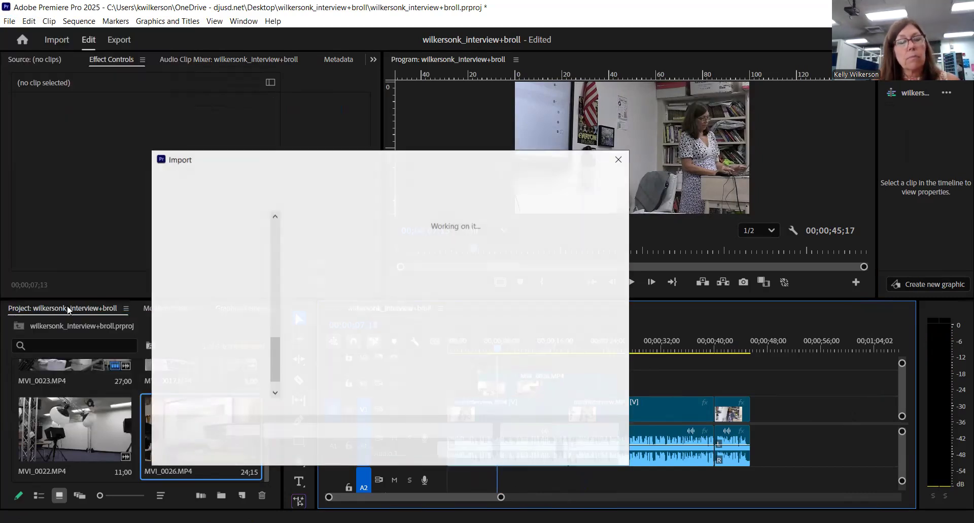
{"action": "left_click", "coordinate": [592, 258]}
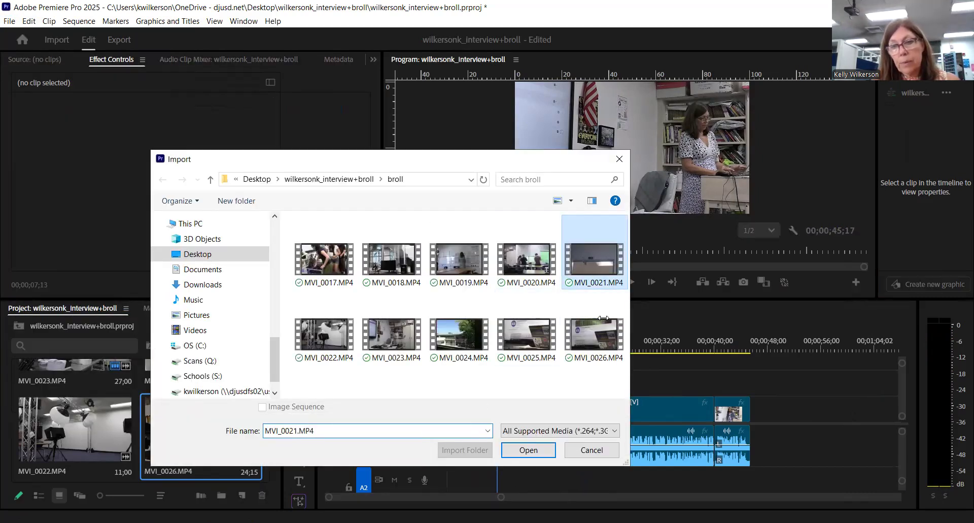
{"action": "left_click", "coordinate": [534, 446]}
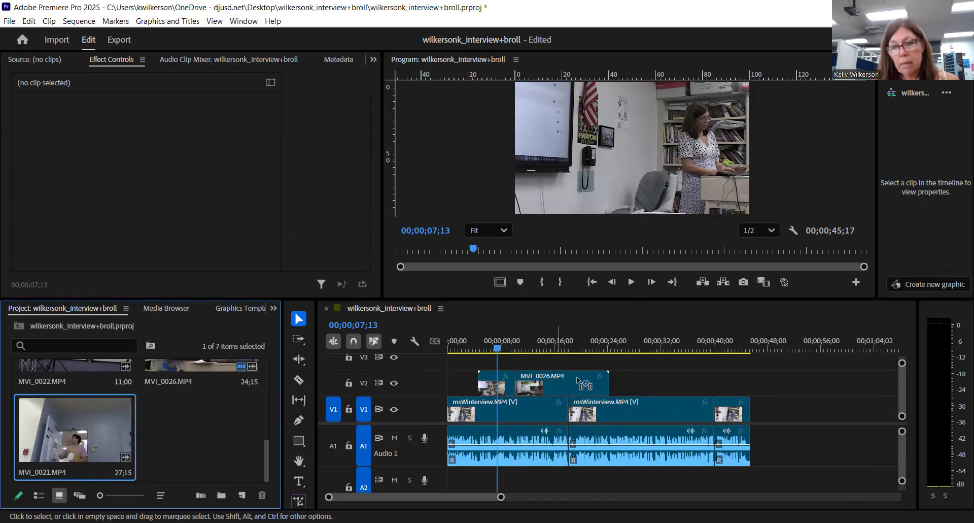
Move the MVI_0026 clip along V2 so it starts with the second interview clip.
{"action": "left_click_drag", "start_coordinate": [564, 378], "coordinate": [617, 378]}
Trim the start of the MVI_0023 clip to 00;00;05;18 and move the clip to about 11 seconds on V2.
{"action": "left_click_drag", "start_coordinate": [490, 350], "coordinate": [484, 354]}
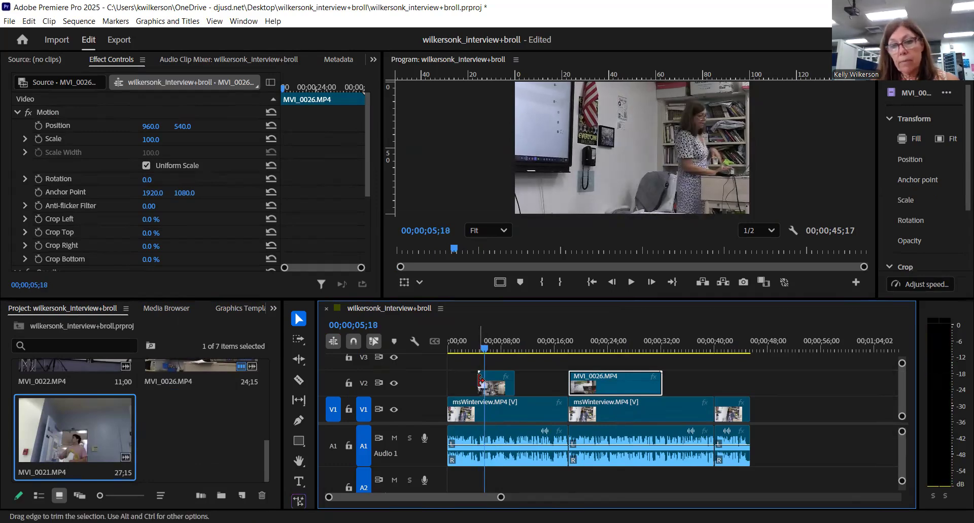
{"action": "left_click_drag", "start_coordinate": [481, 380], "coordinate": [544, 380]}
{"action": "left_click", "coordinate": [512, 387]}
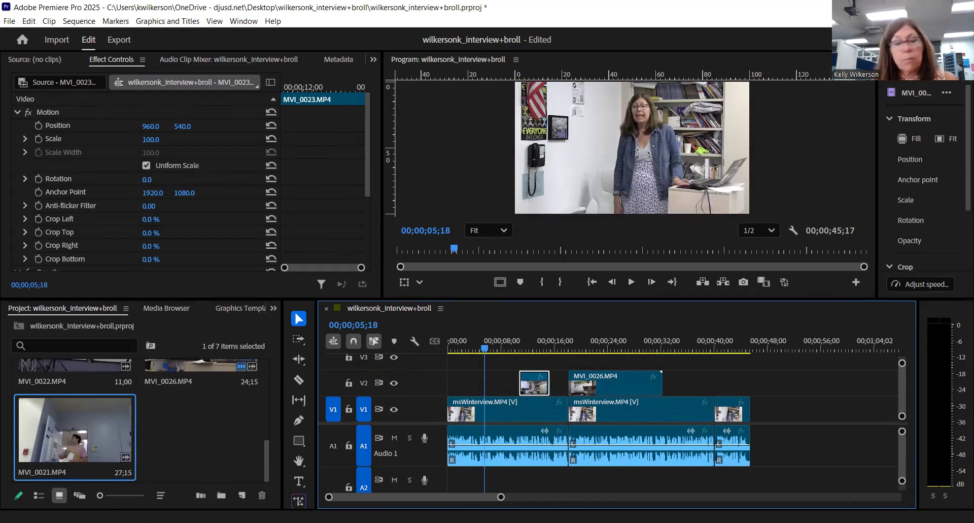
Place MVI_0021.MP4 on V2 after the MVI_0026 clip, starting at about 35 seconds.
{"action": "left_click", "coordinate": [55, 435]}
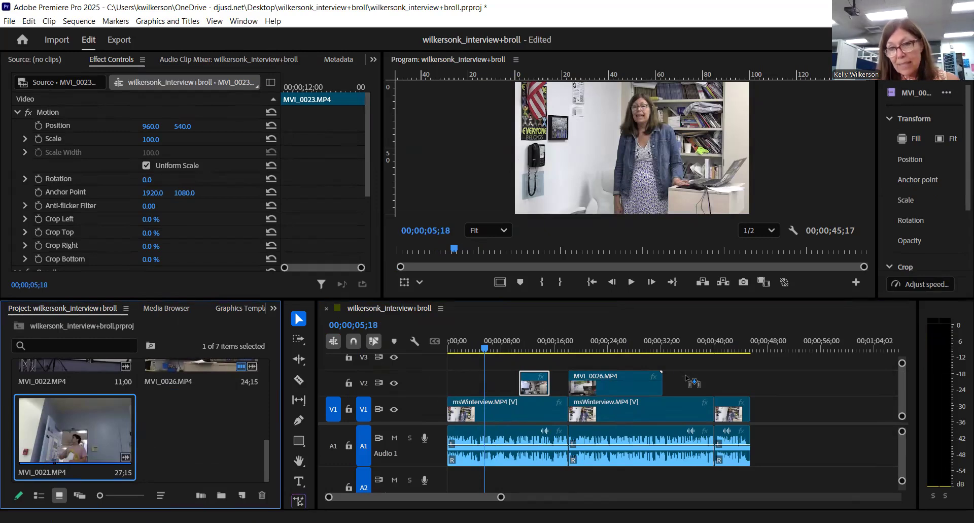
{"action": "left_click_drag", "start_coordinate": [686, 376], "coordinate": [680, 388]}
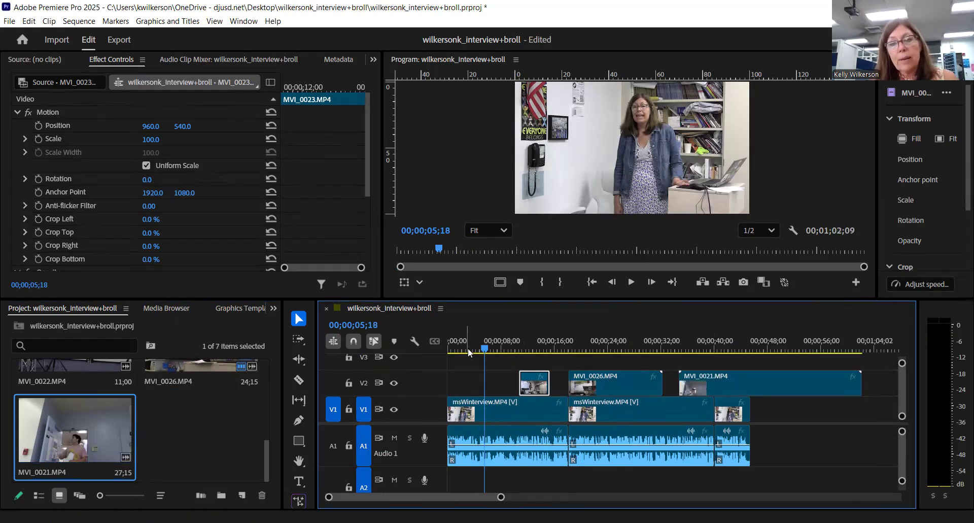
Trim the MVI_0021 clip on V2 to start at 00;00;47;06 and end at 00;00;50;18.
{"action": "left_click_drag", "start_coordinate": [483, 345], "coordinate": [761, 382]}
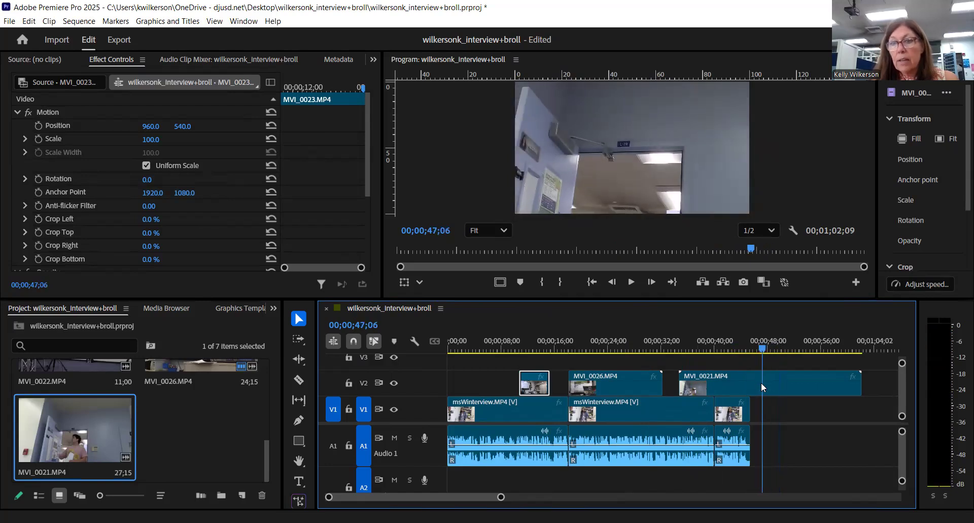
{"action": "left_click_drag", "start_coordinate": [680, 383], "coordinate": [764, 376]}
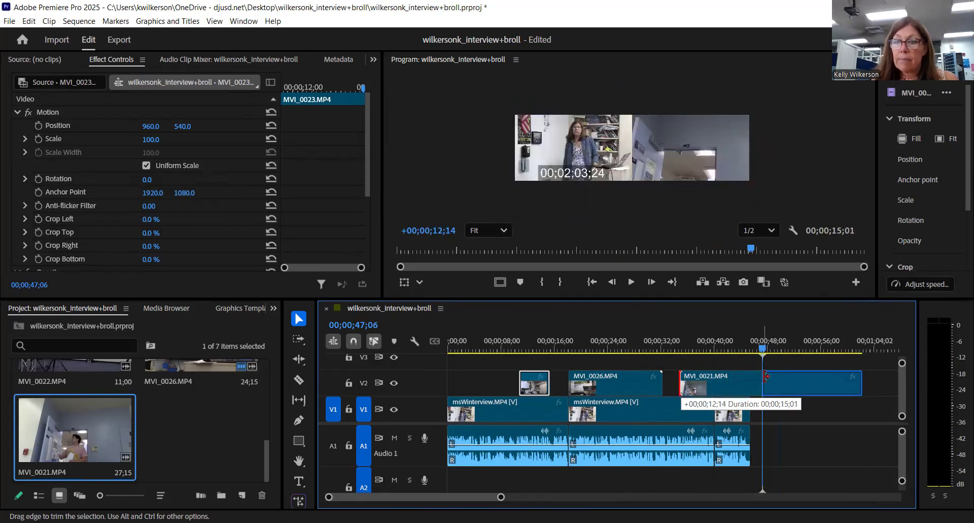
{"action": "left_click_drag", "start_coordinate": [764, 378], "coordinate": [786, 353]}
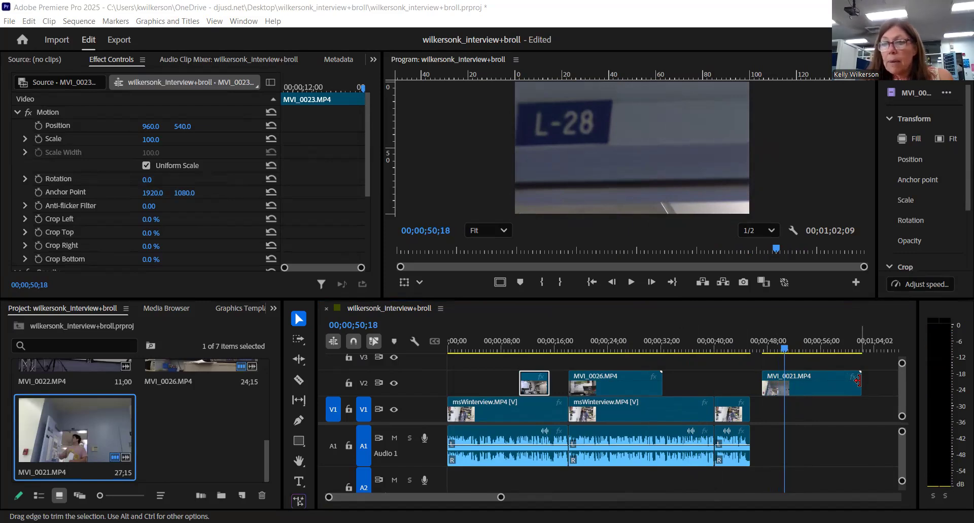
{"action": "left_click_drag", "start_coordinate": [857, 379], "coordinate": [785, 387]}
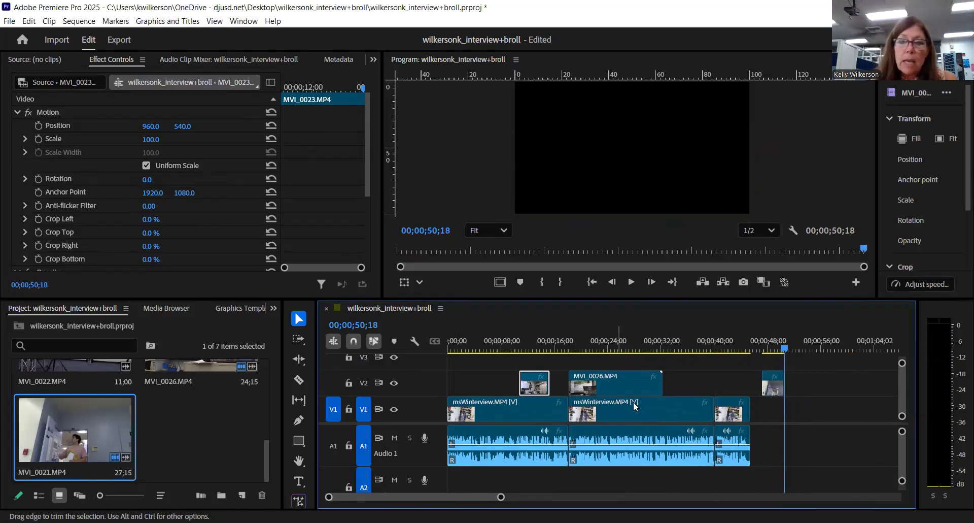
Move the MVI_0026 clip to end with the second interview clip and the MVI_0021 clip to about 4.5 seconds on V2.
{"action": "left_click", "coordinate": [623, 382]}
{"action": "left_click_drag", "start_coordinate": [643, 382], "coordinate": [721, 386]}
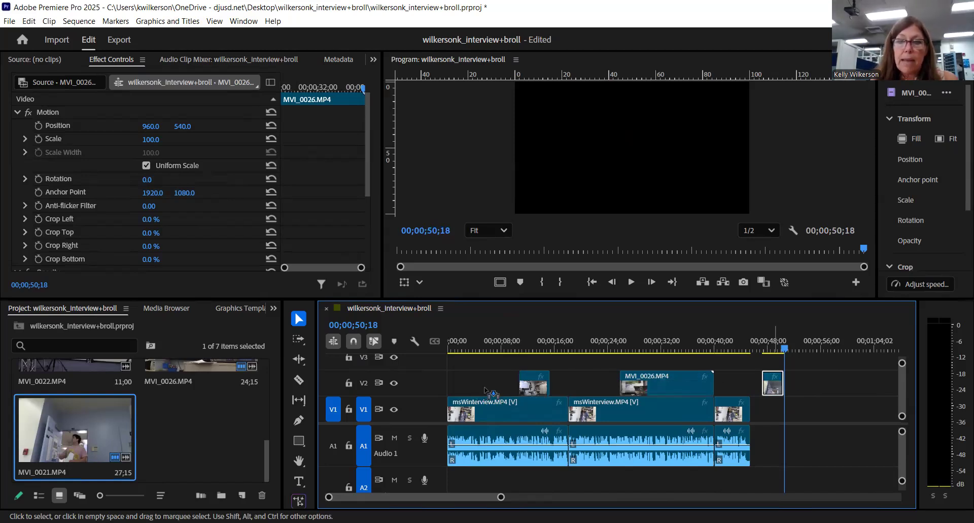
{"action": "left_click_drag", "start_coordinate": [497, 391], "coordinate": [489, 384]}
Play the opening of the sequence and move the MVI_0023 and MVI_0026 clips back along V2 to follow directly after MVI_0021.
{"action": "left_click_drag", "start_coordinate": [784, 353], "coordinate": [453, 348]}
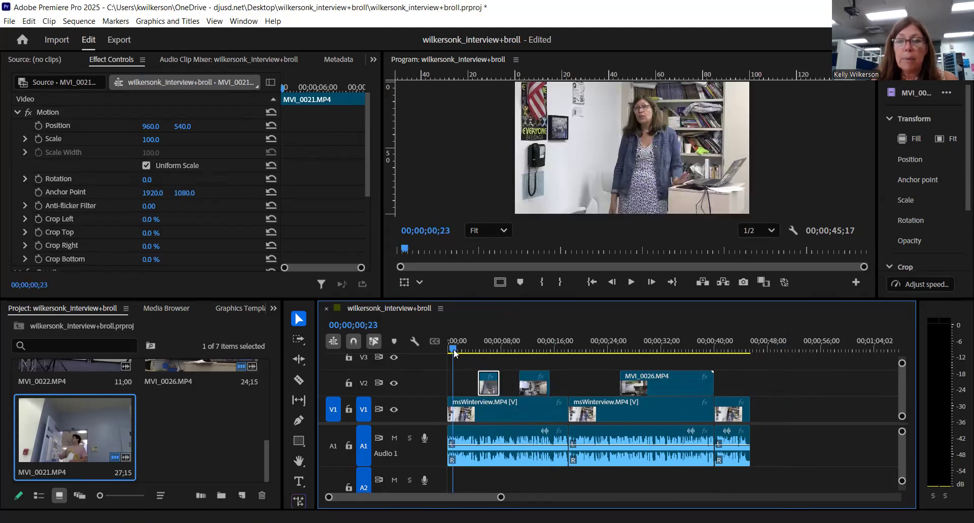
{"action": "left_click", "coordinate": [631, 281]}
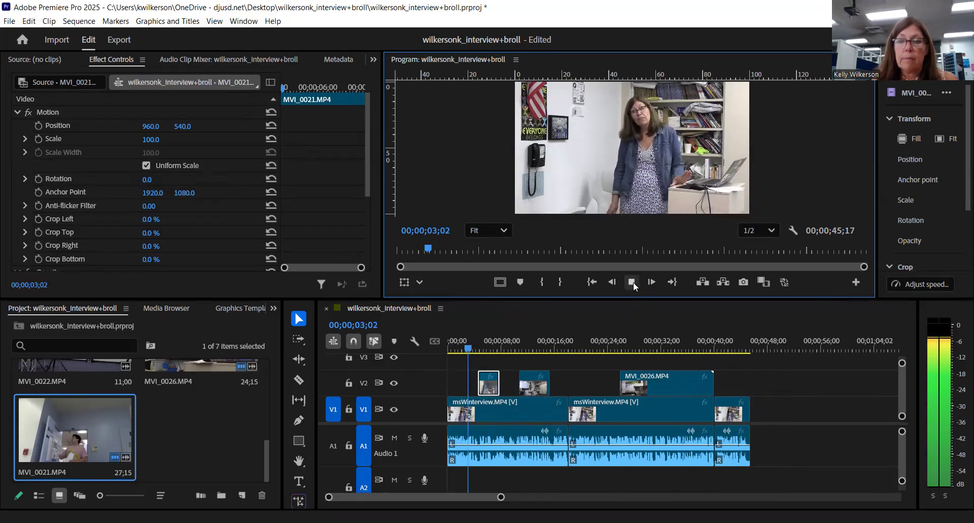
{"action": "left_click", "coordinate": [631, 282]}
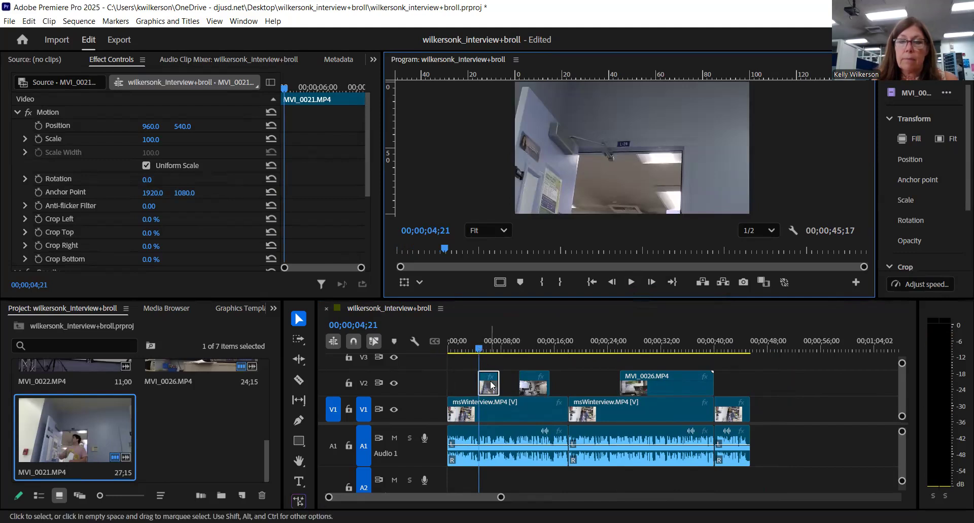
{"action": "left_click", "coordinate": [538, 388]}
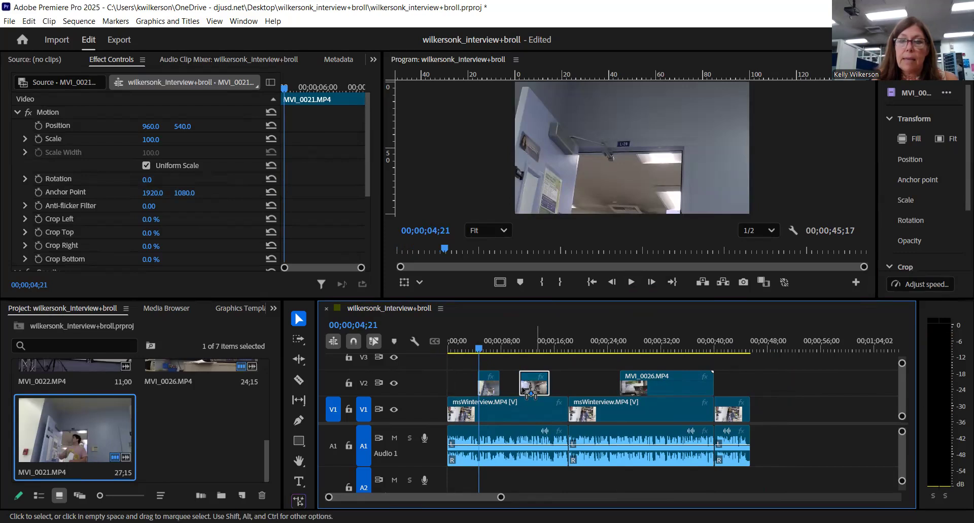
{"action": "left_click", "coordinate": [670, 384]}
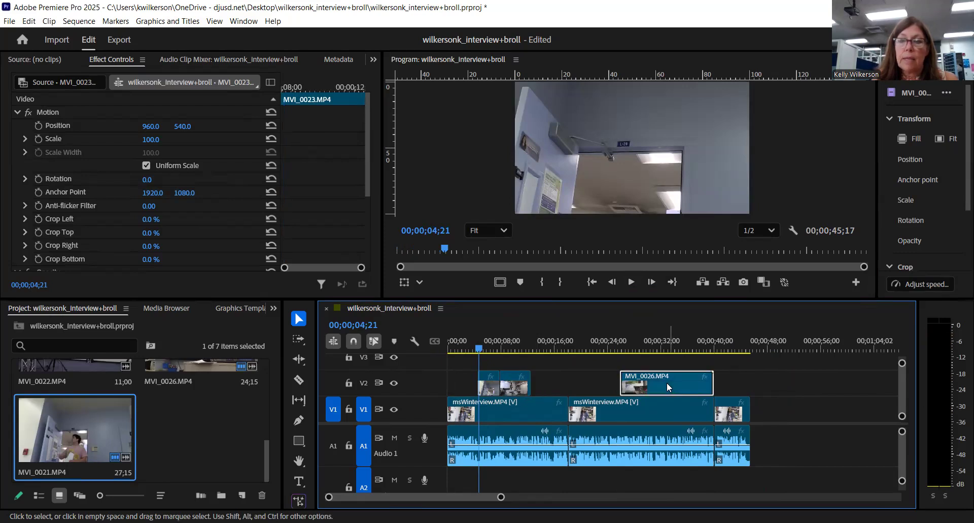
{"action": "left_click", "coordinate": [580, 392]}
{"action": "key", "text": "Delete"}
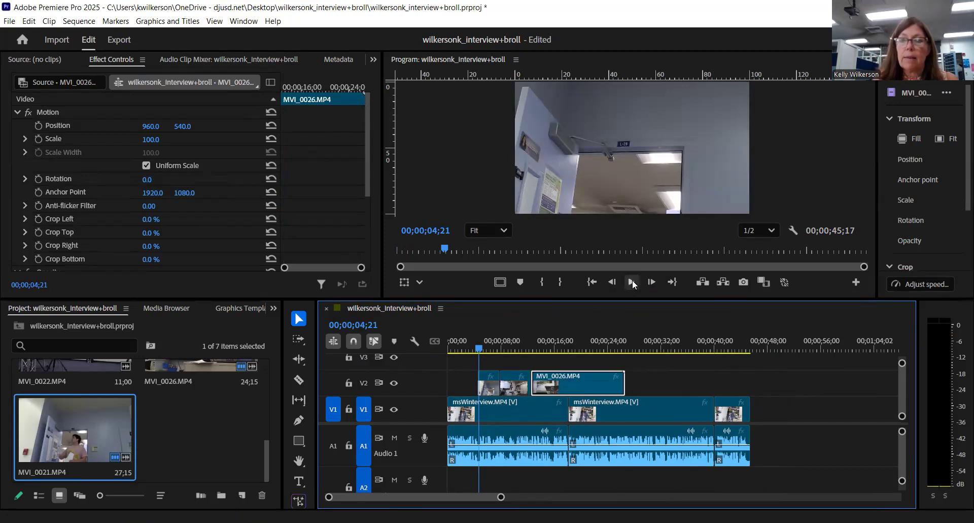
Play through the MVI_0023 clip and trim its end to 00;00;10;14.
{"action": "left_click", "coordinate": [632, 282]}
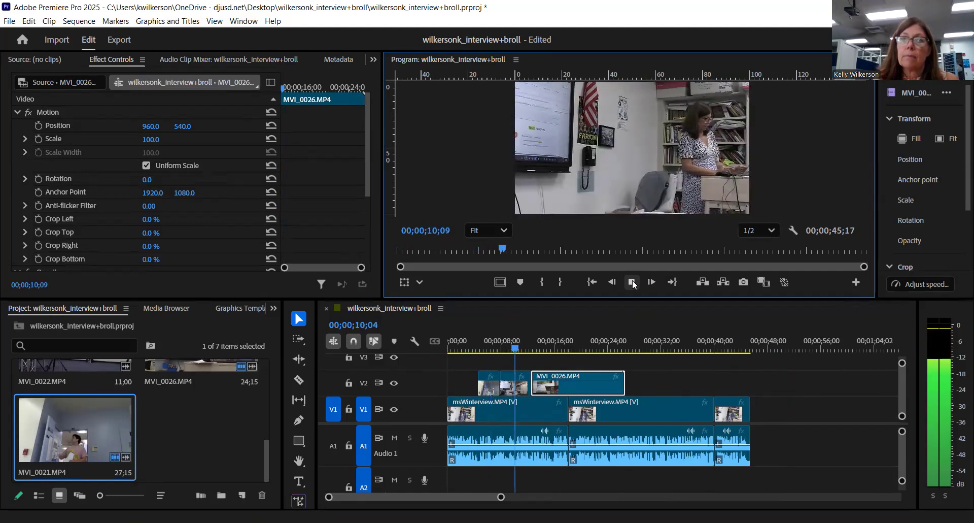
{"action": "left_click", "coordinate": [632, 283]}
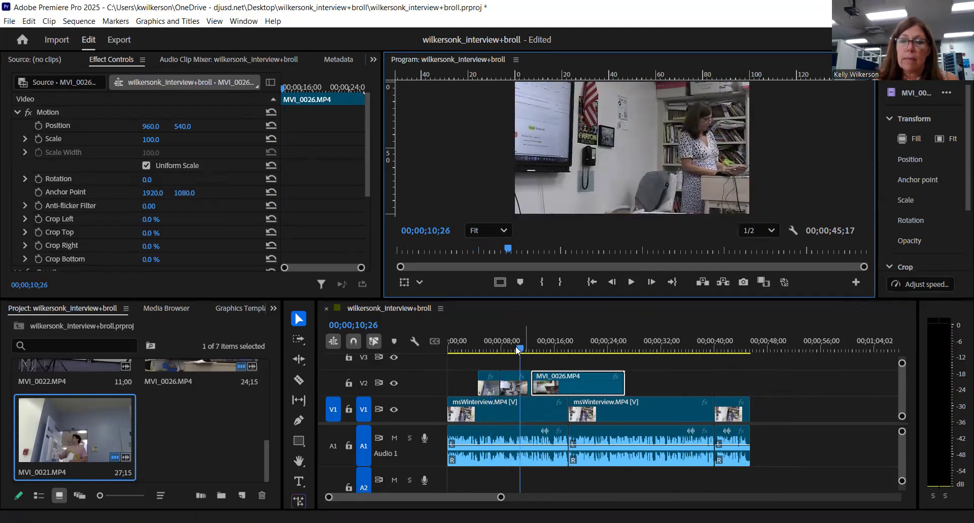
{"action": "left_click_drag", "start_coordinate": [517, 349], "coordinate": [516, 349]}
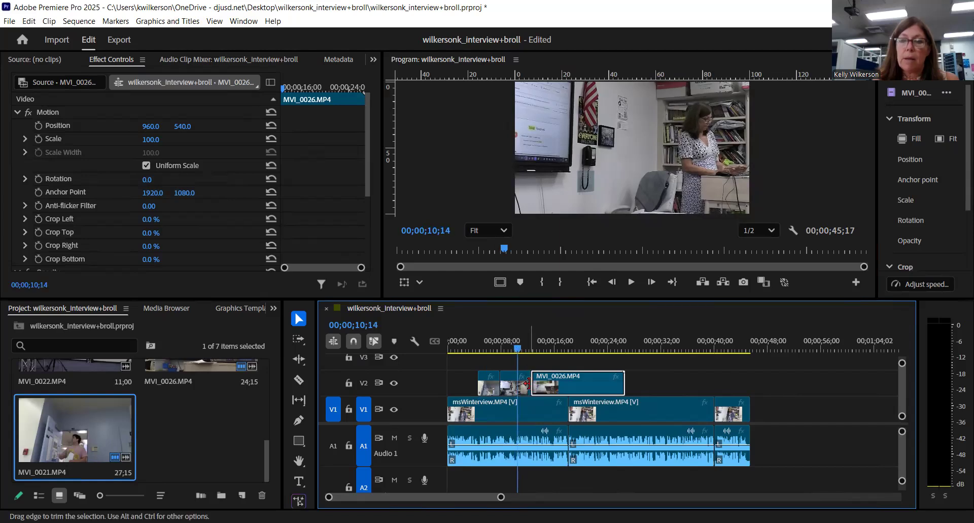
{"action": "mouse_move", "coordinate": [529, 382]}
{"action": "left_mouse_down"}
{"action": "mouse_move", "coordinate": [513, 383]}
{"action": "mouse_move", "coordinate": [522, 383]}
{"action": "left_mouse_up"}
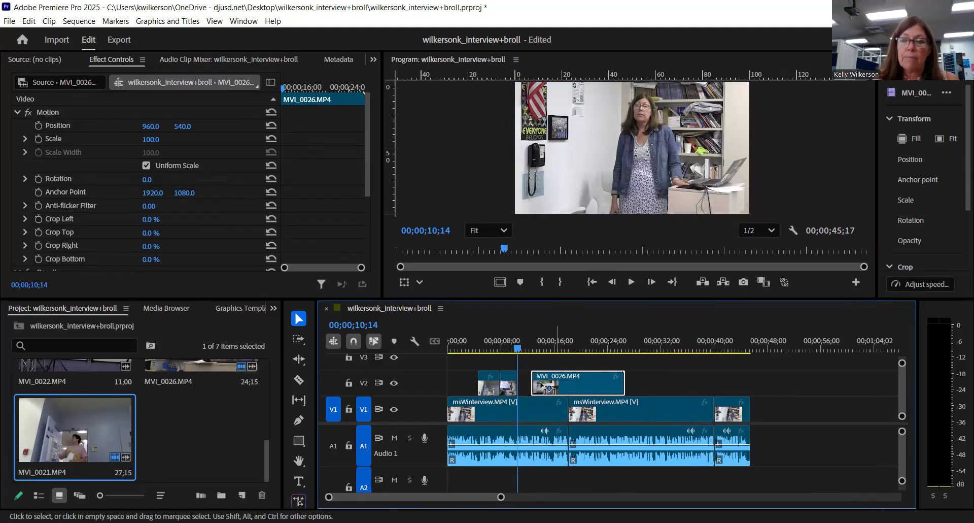
Move the MVI_0026 clip against the end of MVI_0023 on V2 and trim its end to about 00;00;13;27.
{"action": "left_click", "coordinate": [631, 281]}
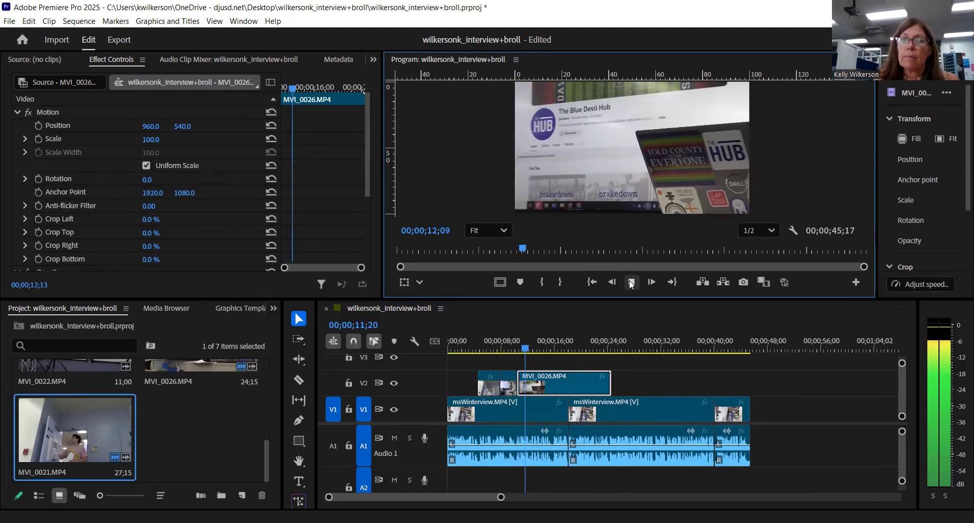
{"action": "left_click", "coordinate": [631, 281]}
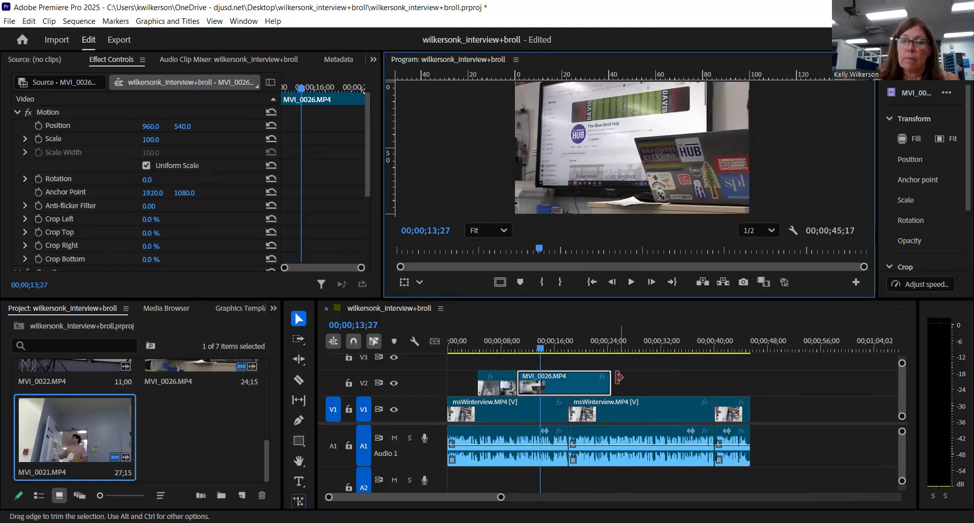
{"action": "left_click_drag", "start_coordinate": [609, 376], "coordinate": [544, 378]}
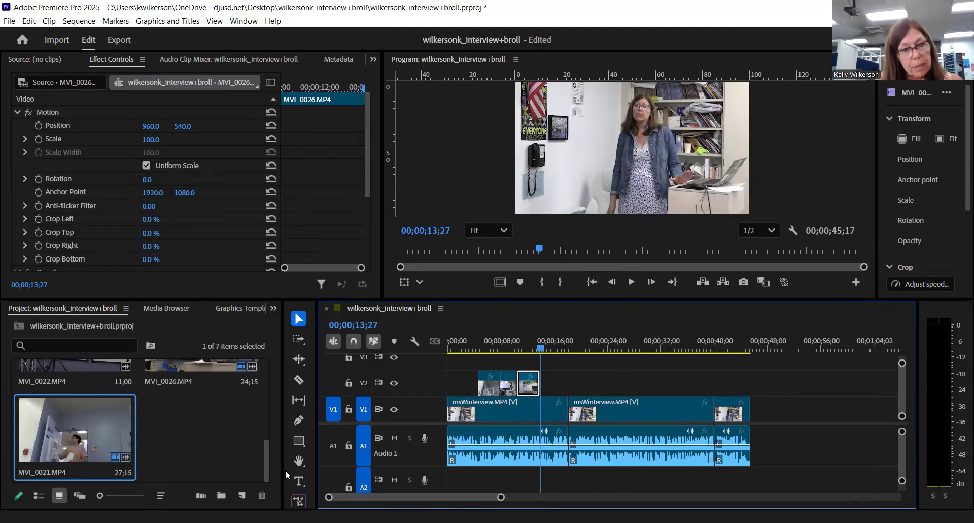
Add MVI_0017.MP4 to V2 directly behind the MVI_0026 clip, starting at about 13 seconds.
{"action": "left_click_drag", "start_coordinate": [265, 461], "coordinate": [539, 382]}
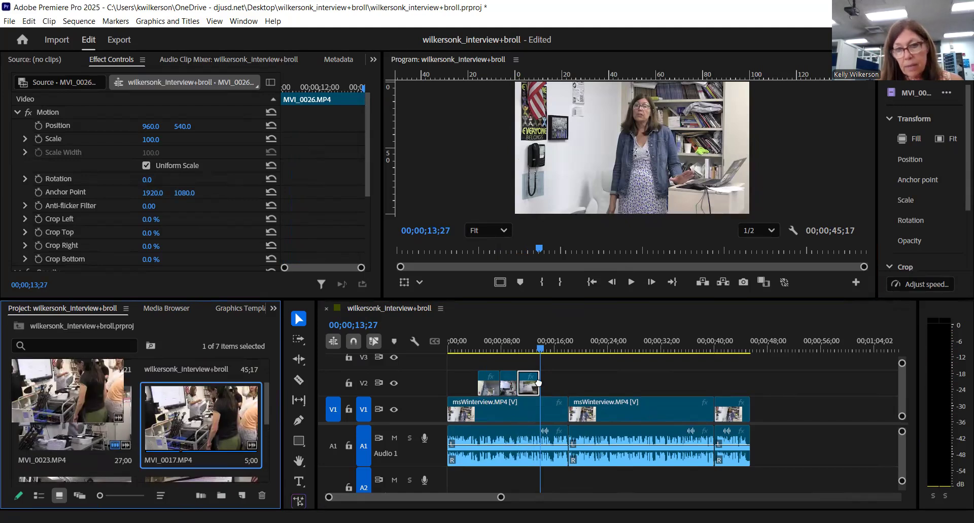
{"action": "left_click", "coordinate": [632, 281]}
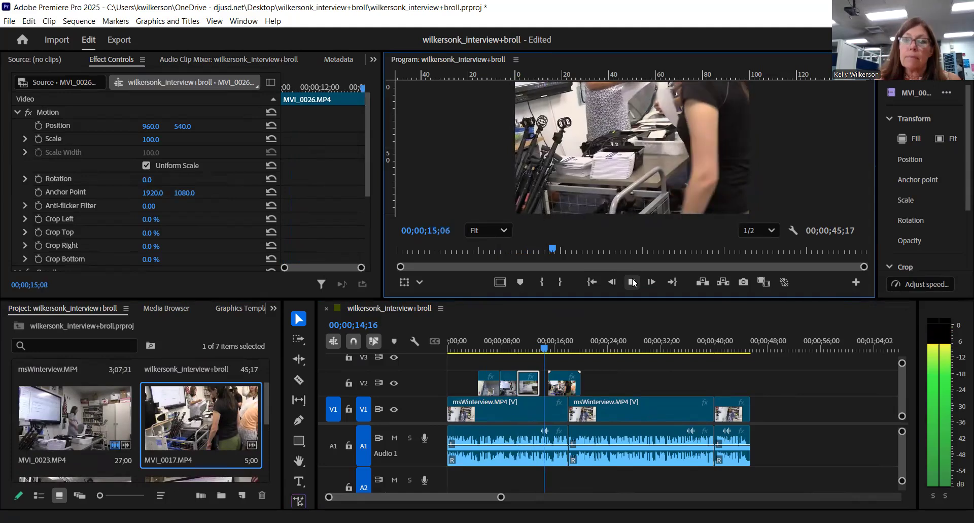
{"action": "left_click", "coordinate": [632, 282]}
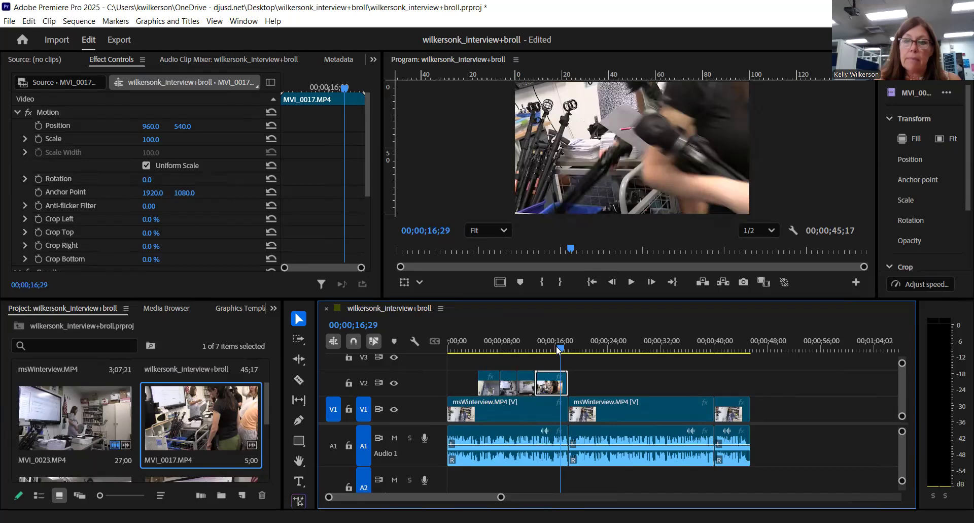
Play the transition into the MVI_0017 clip and trim the clip's end to 00;00;16;04.
{"action": "left_click_drag", "start_coordinate": [560, 348], "coordinate": [533, 350]}
{"action": "left_click", "coordinate": [631, 281]}
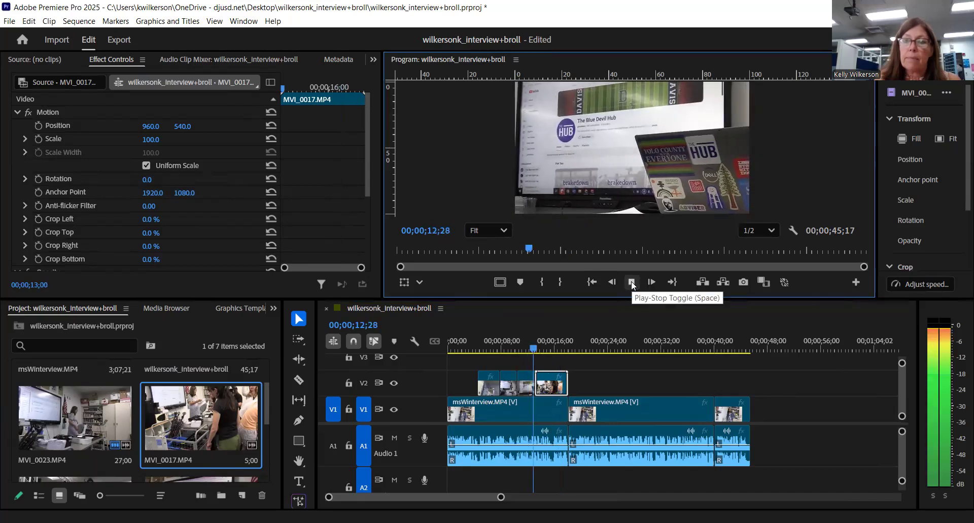
{"action": "left_click", "coordinate": [632, 282]}
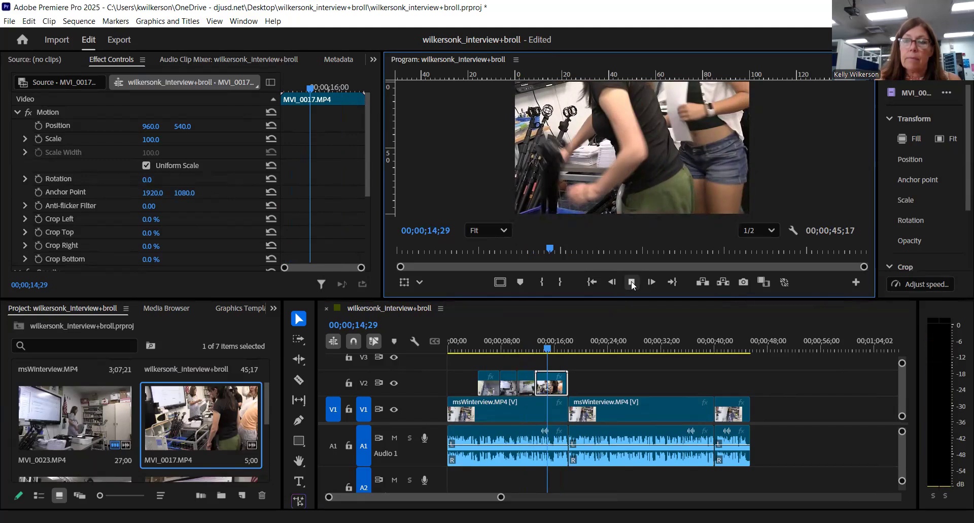
{"action": "left_click", "coordinate": [631, 281]}
{"action": "left_click", "coordinate": [631, 281]}
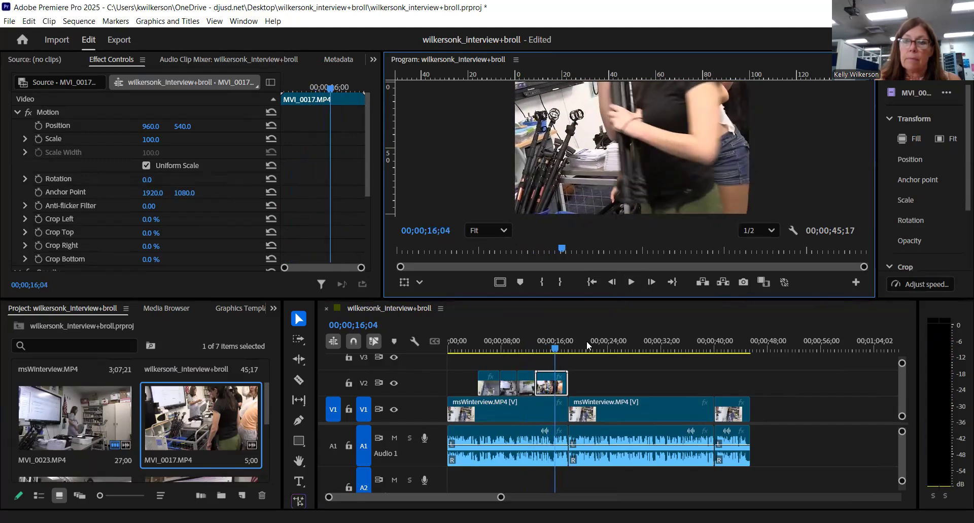
{"action": "left_click_drag", "start_coordinate": [565, 382], "coordinate": [561, 385]}
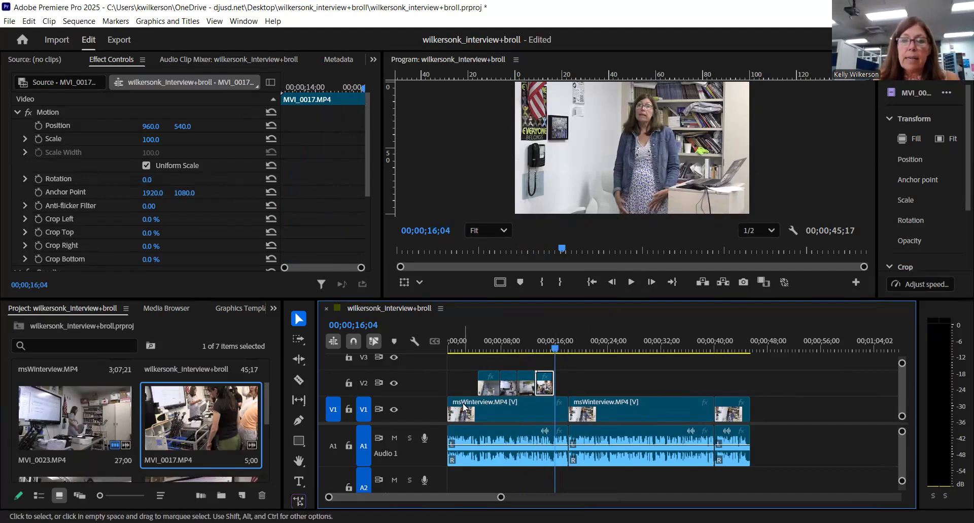
Scrub from the first B-roll clip to 00;00;41;11 and play the final interview clip to 00;00;45;01.
{"action": "left_click_drag", "start_coordinate": [555, 349], "coordinate": [479, 352]}
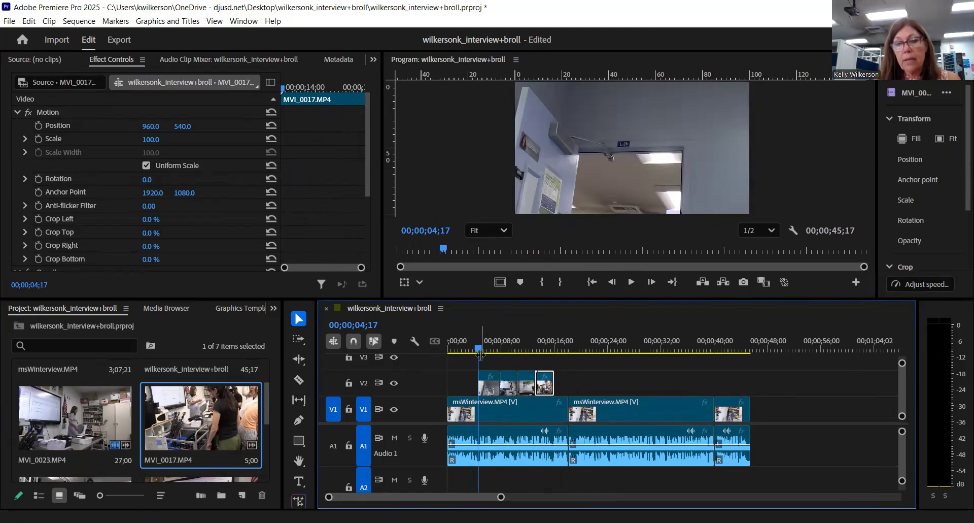
{"action": "left_click_drag", "start_coordinate": [480, 352], "coordinate": [724, 373]}
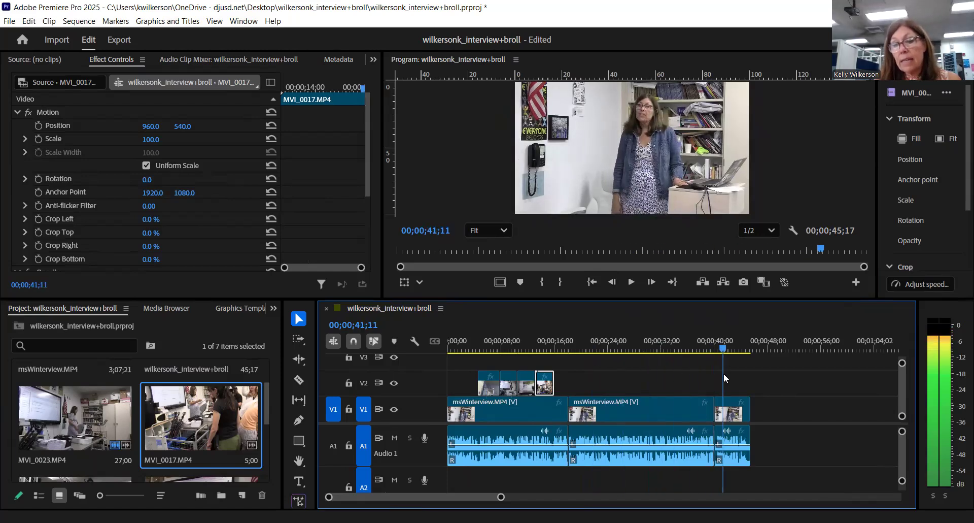
{"action": "left_click", "coordinate": [631, 282]}
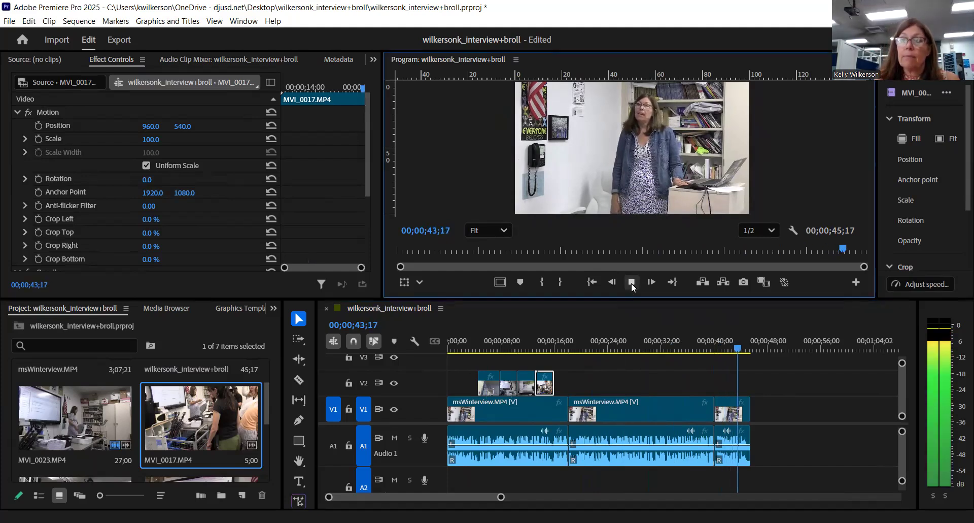
{"action": "left_click", "coordinate": [631, 282]}
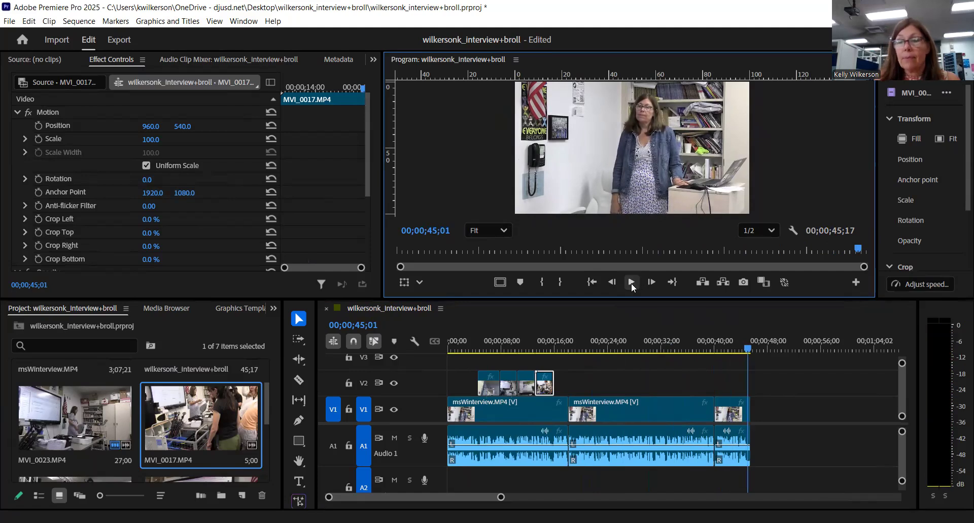